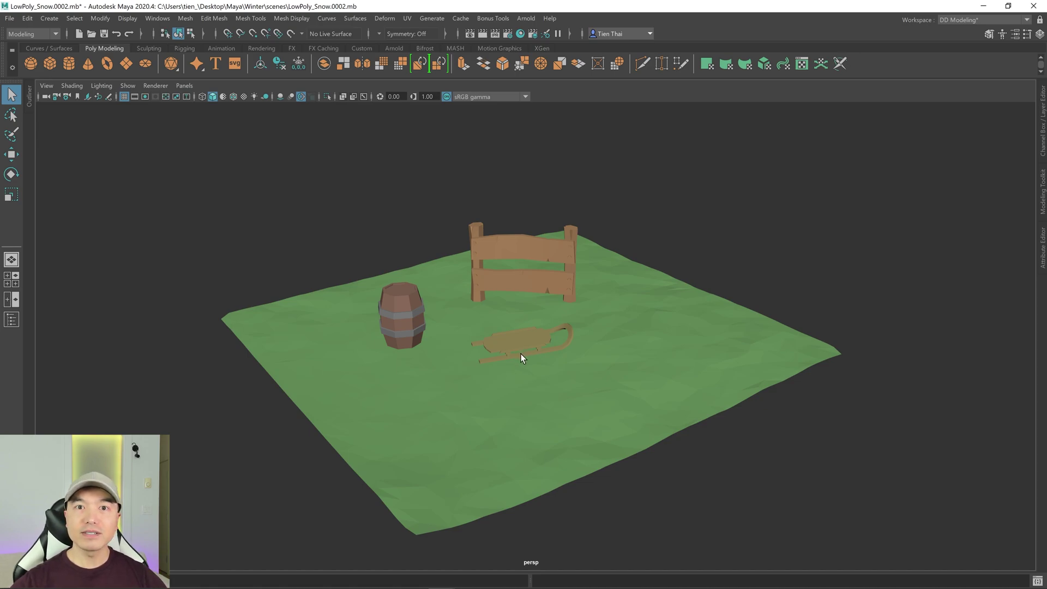
- Orbit the camera around the ground plane to view the props from lower angles
key(q)
mouse_move(519, 354)
alt+mouse_down()
mouse_move(552, 346)
mouse_move(516, 350)
alt+mouse_up()
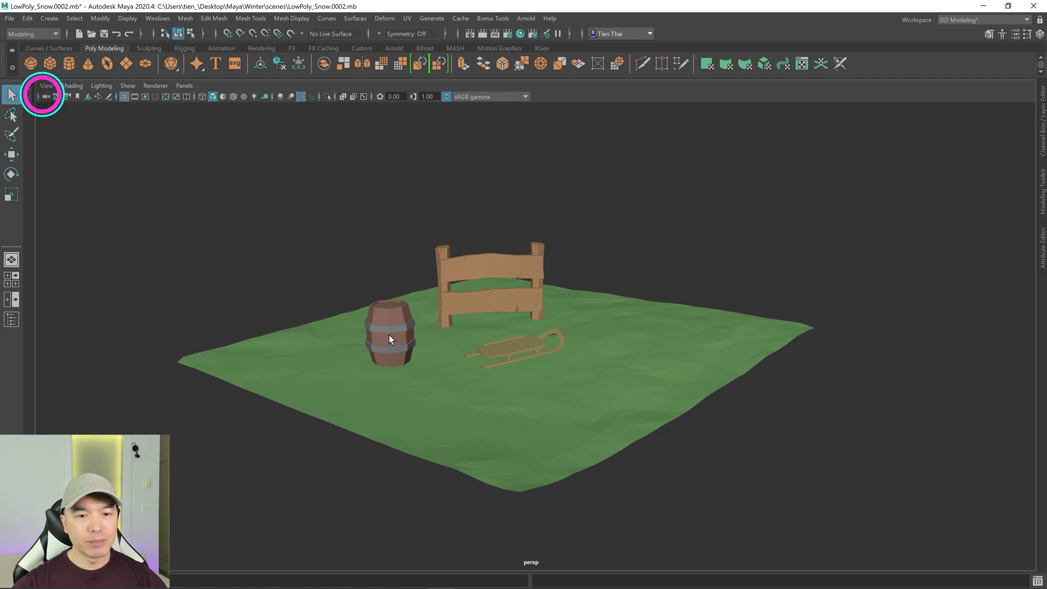
key(w)
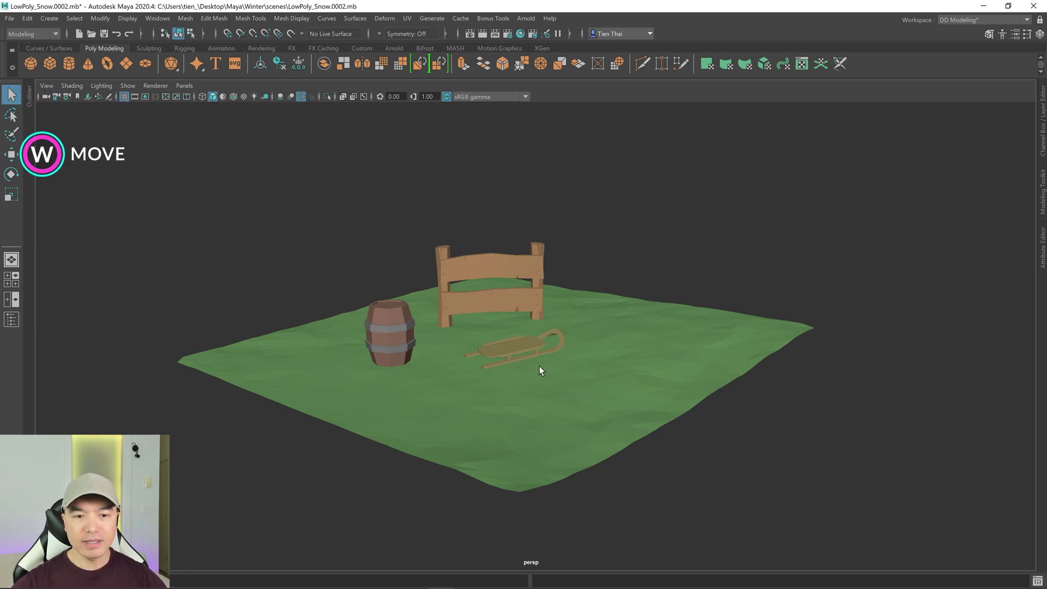
key(e)
alt+drag(535, 446, 553, 417)
key(r)
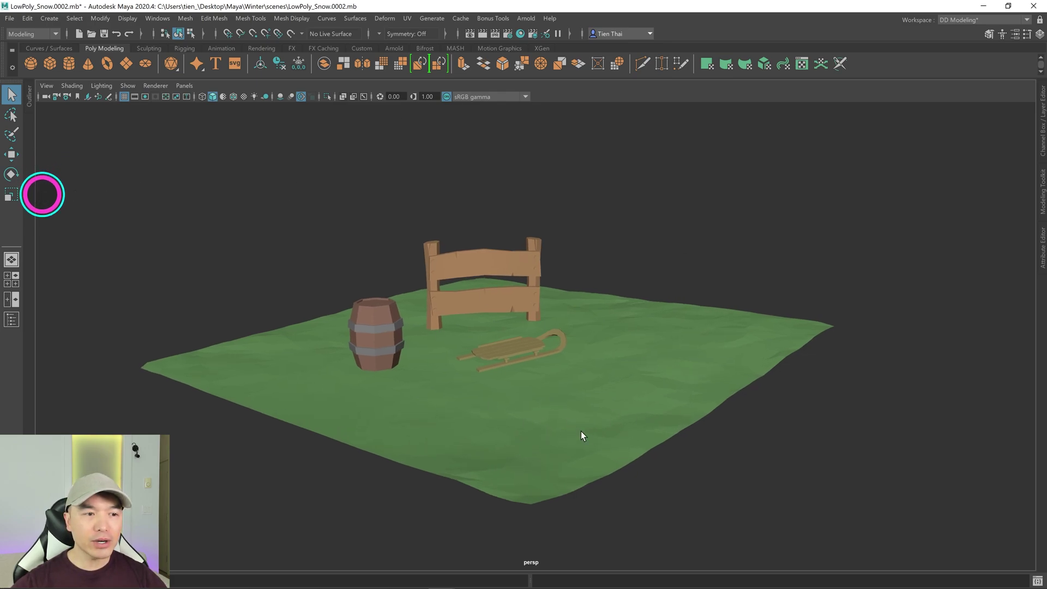
alt+drag(587, 442, 565, 424)
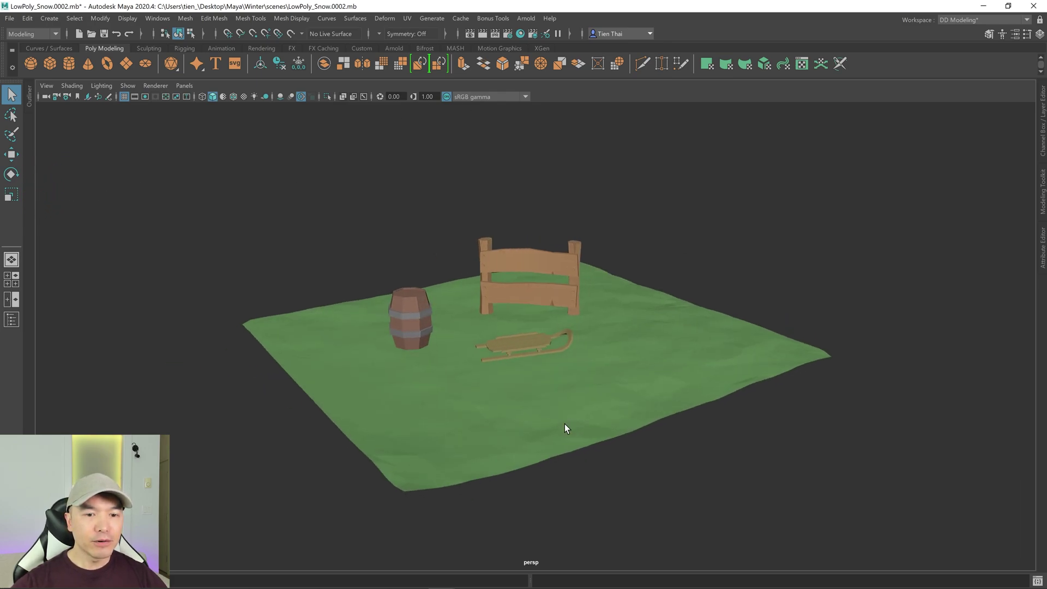
- Combine the fence, sled, terrain and barrel into one mesh and delete its history
click(29, 96)
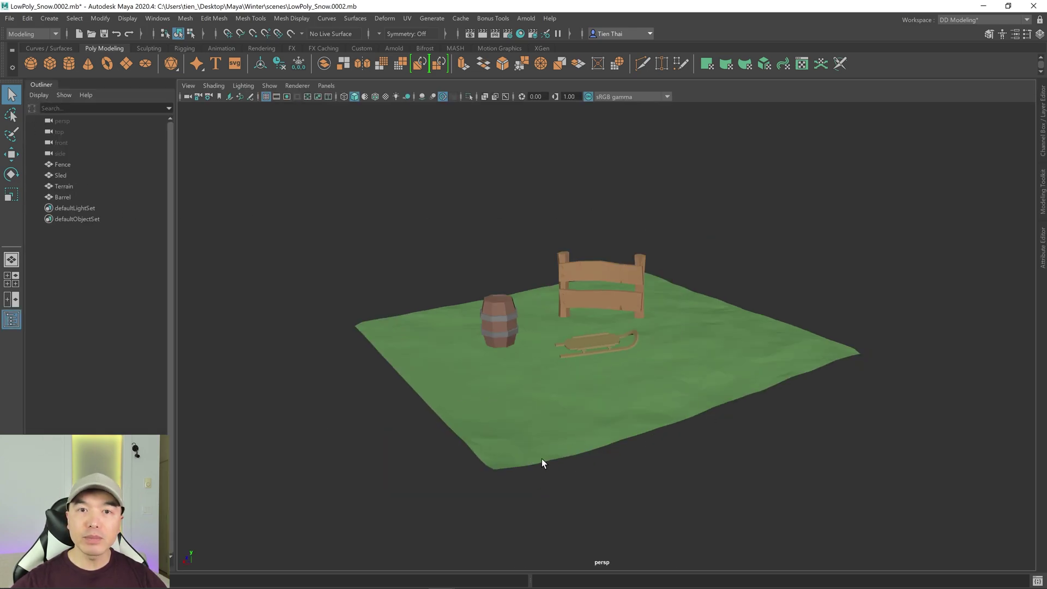
drag(368, 169, 858, 517)
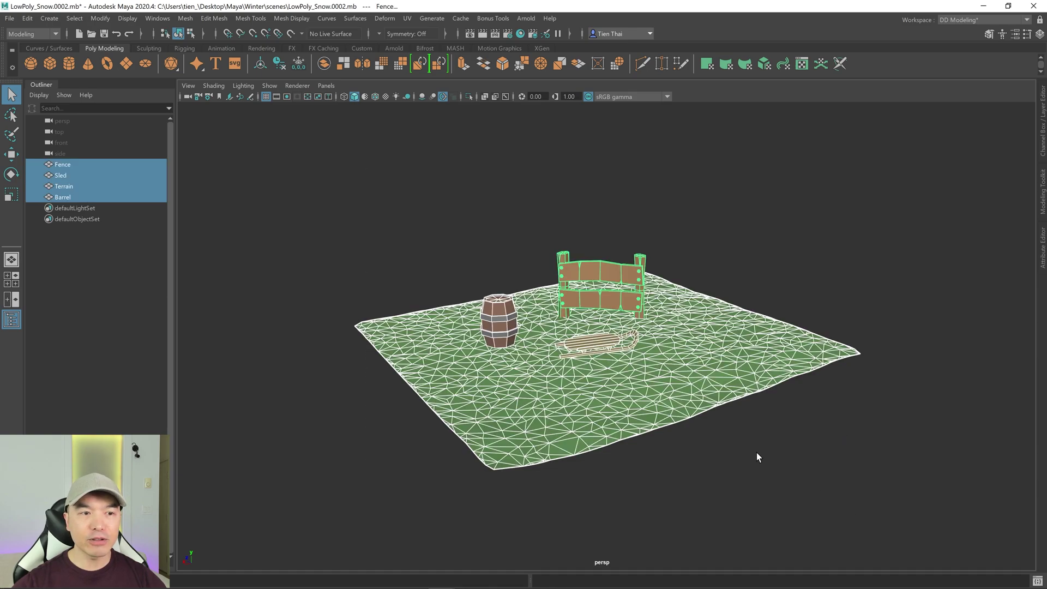
click(325, 63)
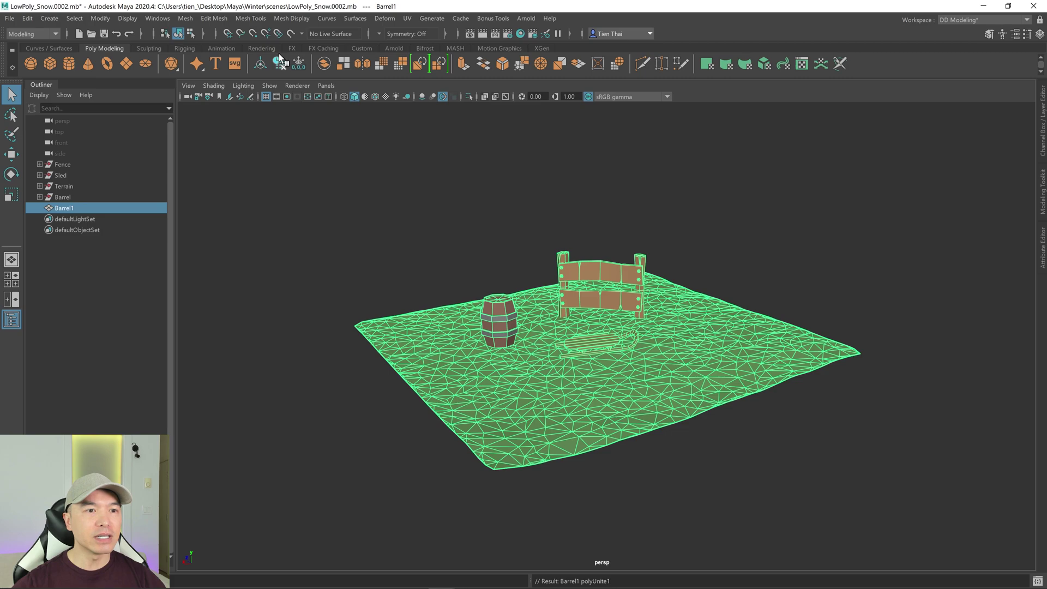
key(alt+shift+d)
- Rename the combined mesh to 'Winter_Props'
double_click(65, 164)
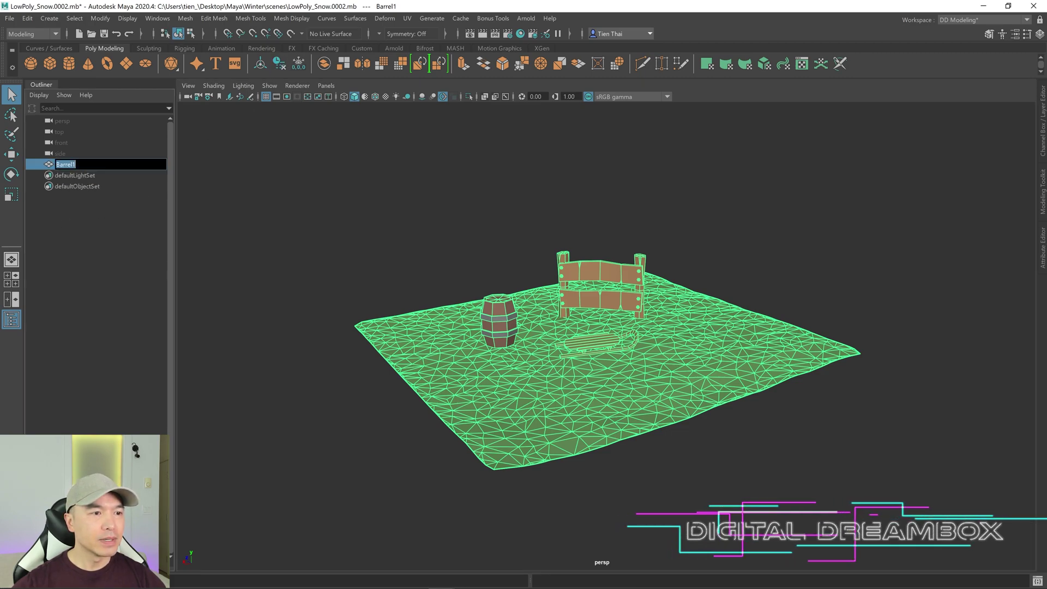
text(Winter_Prop)
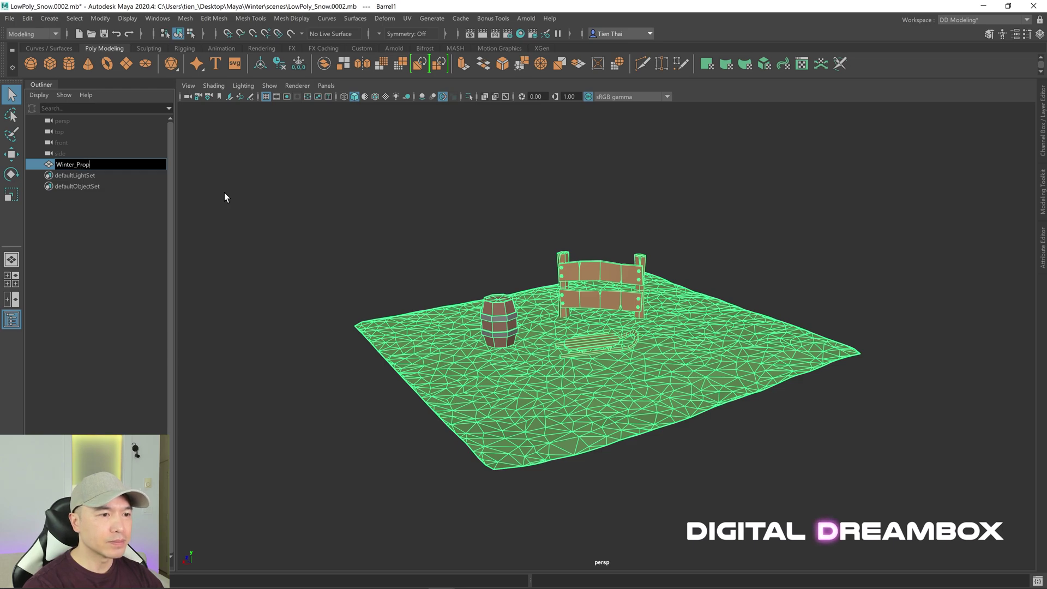
text(s)
key(Return)
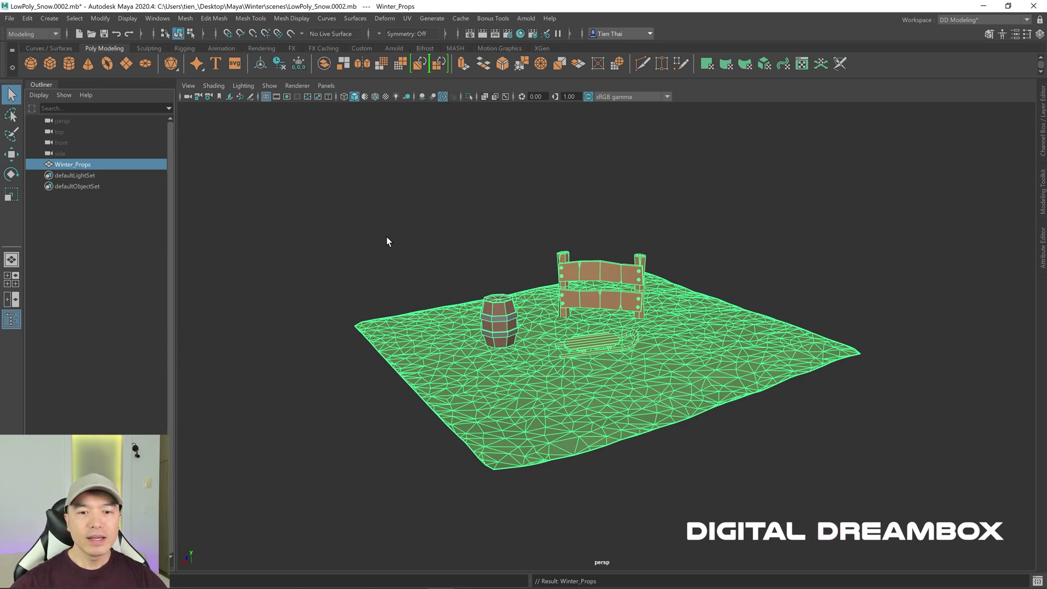
alt+drag(411, 264, 708, 229)
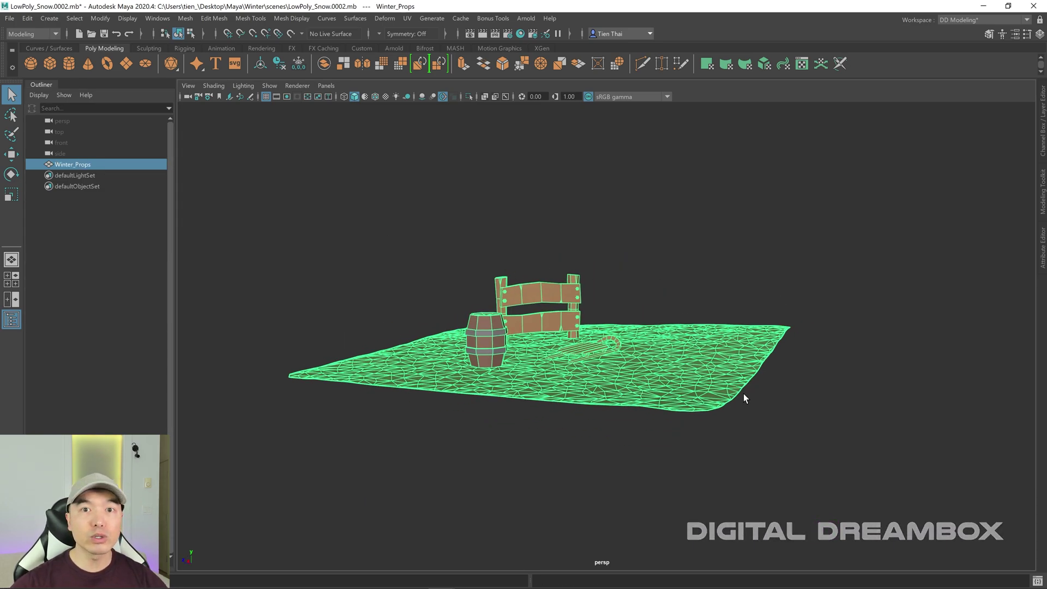
mouse_move(731, 392)
alt+mouse_down()
mouse_move(713, 398)
mouse_move(725, 403)
alt+mouse_up()
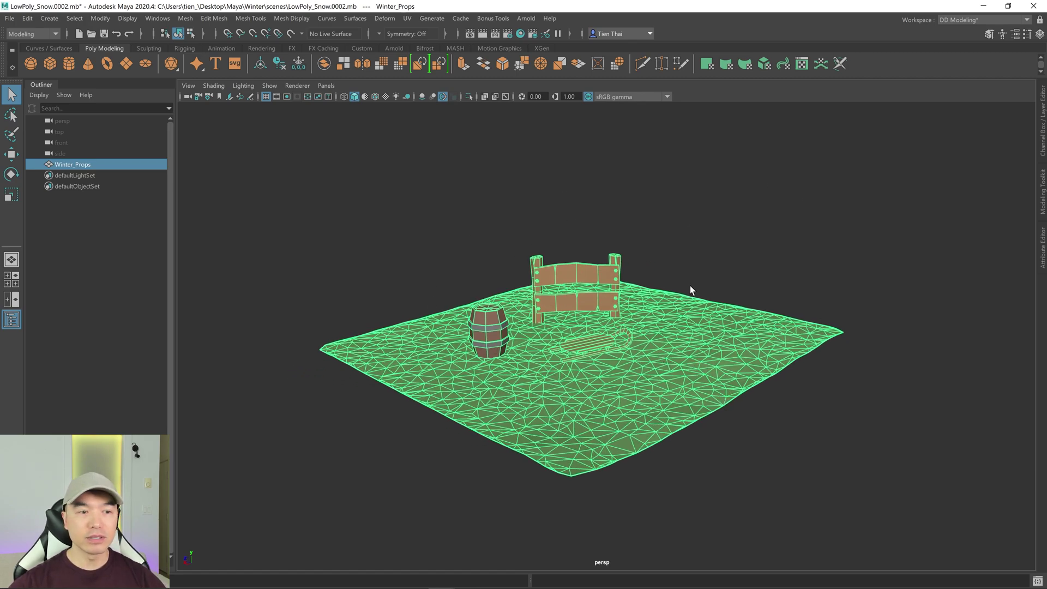
- In the FX menu set, create the Snow_Emitter2 emitter through nParticles > Create Emitter options
click(365, 199)
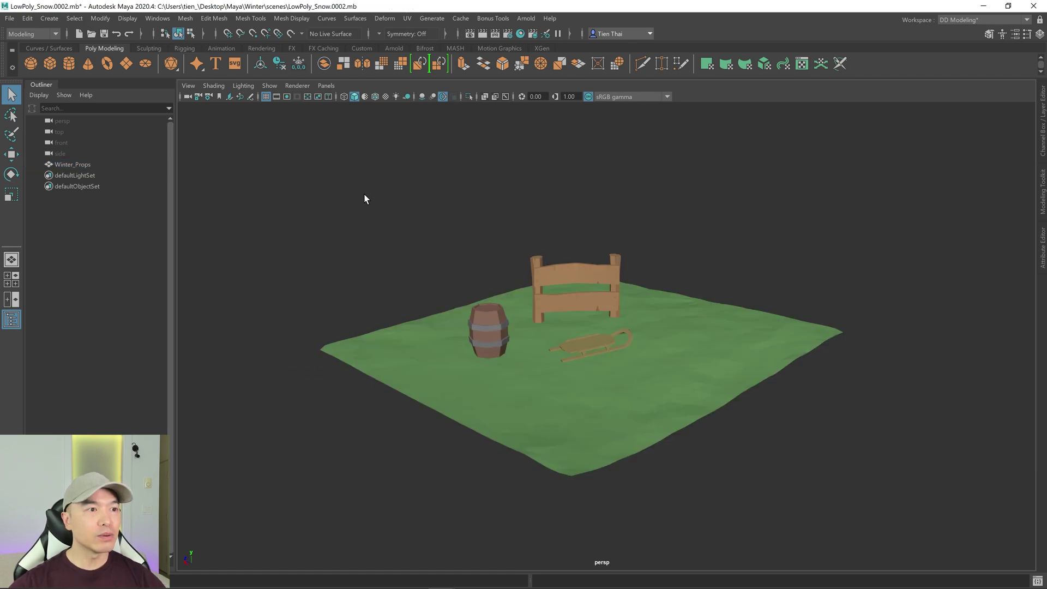
click(57, 34)
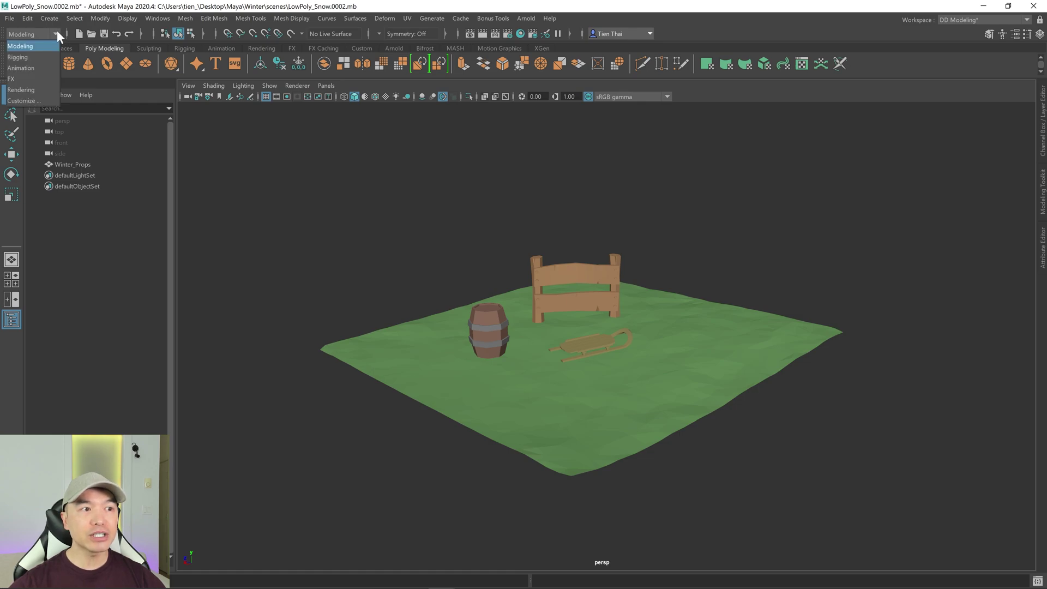
click(23, 79)
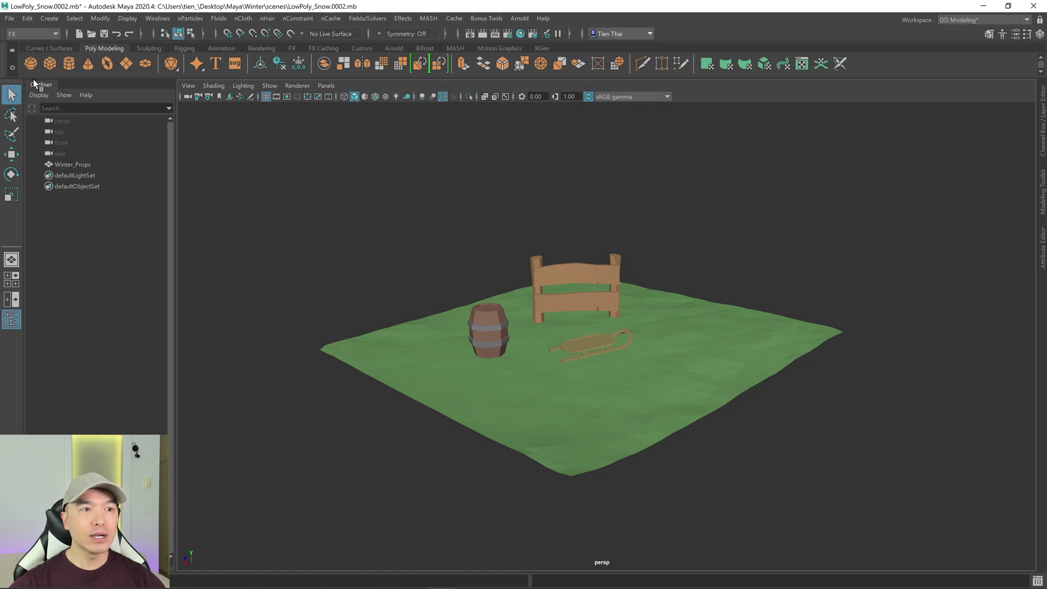
click(192, 19)
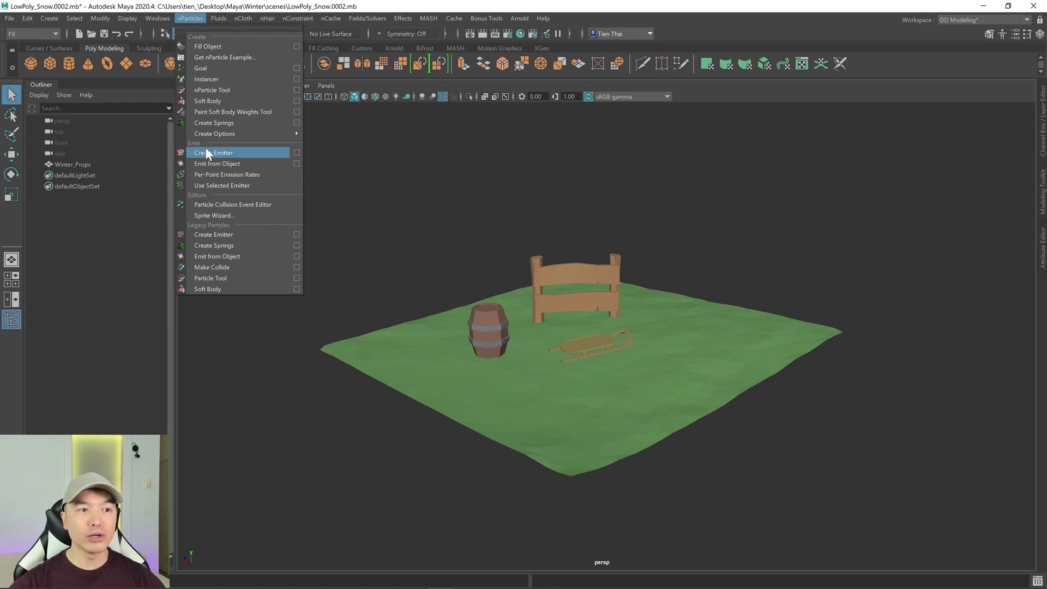
click(297, 153)
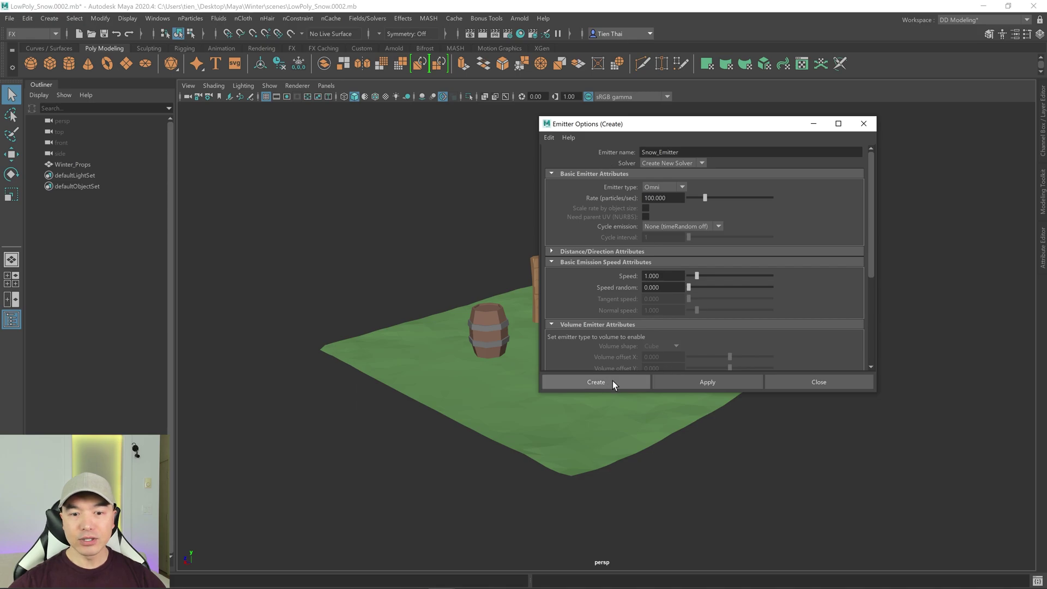
click(597, 383)
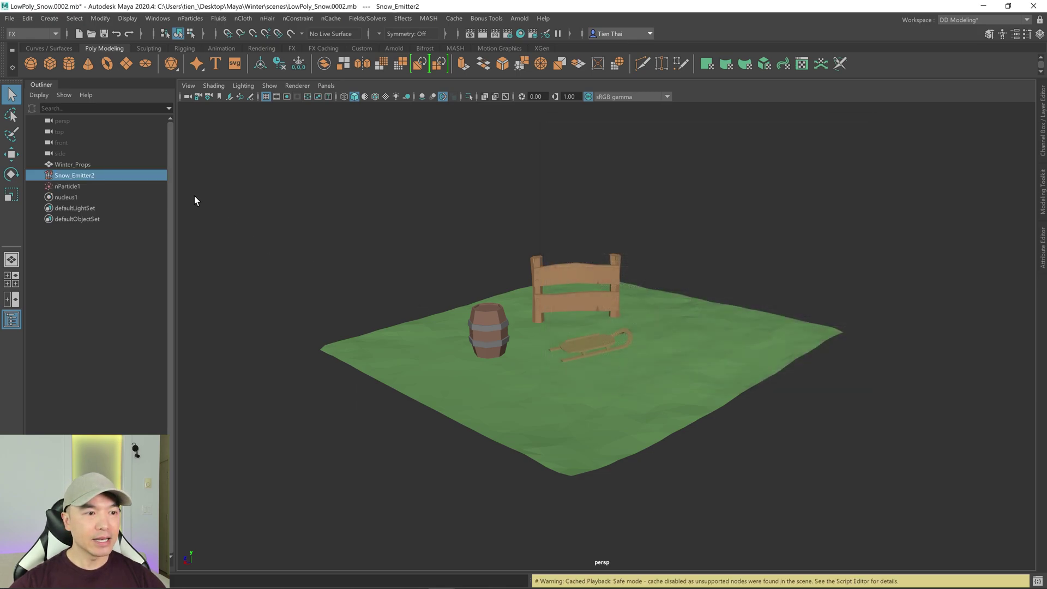
- Raise the snow emitter high above the ground along Y
key(w)
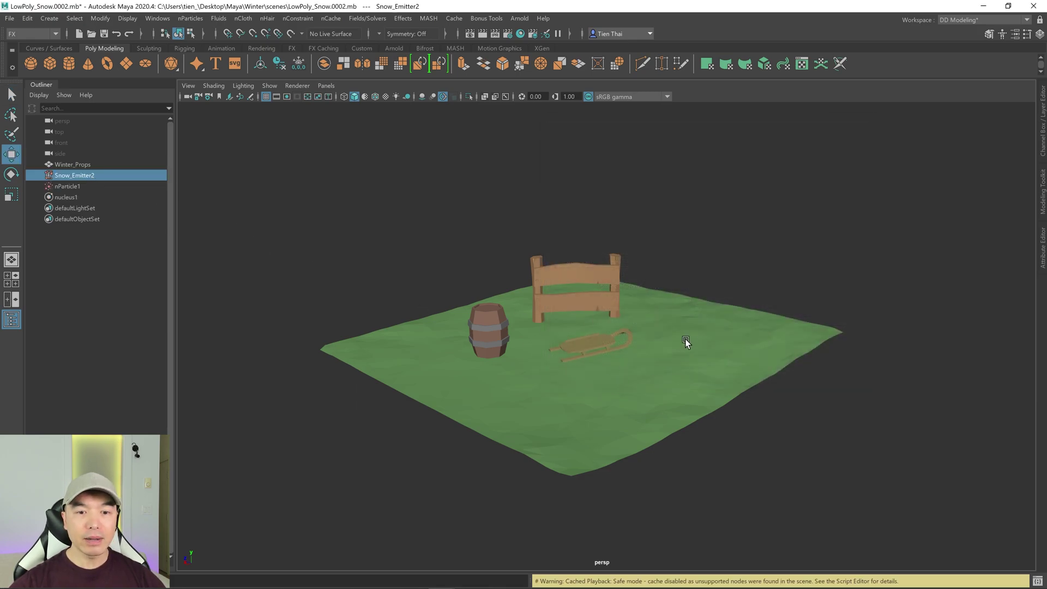
drag(580, 306, 578, 104)
scroll(647, 303, down, 3)
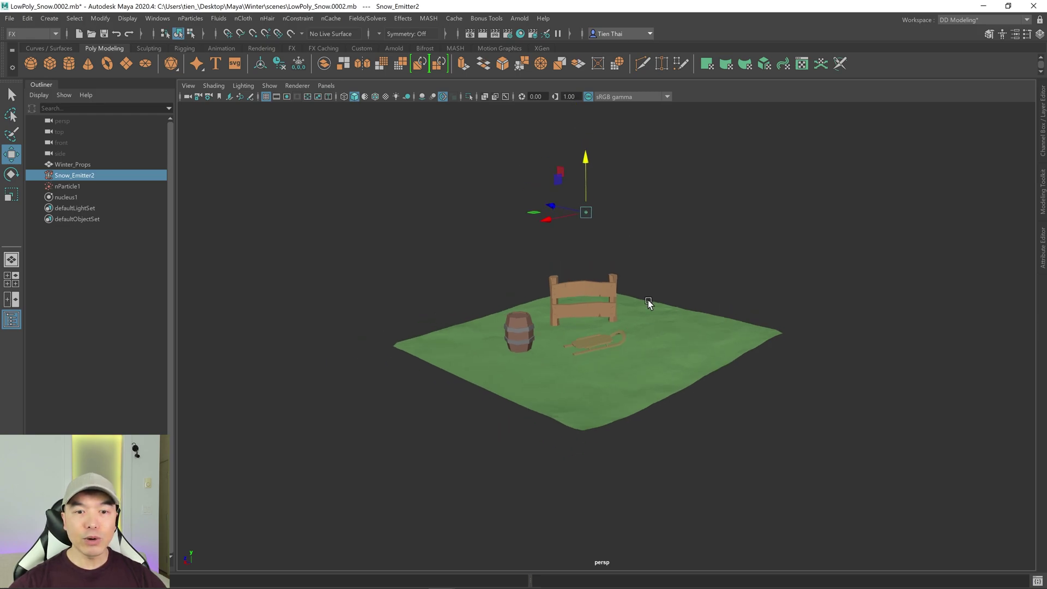
alt+drag(648, 303, 678, 320)
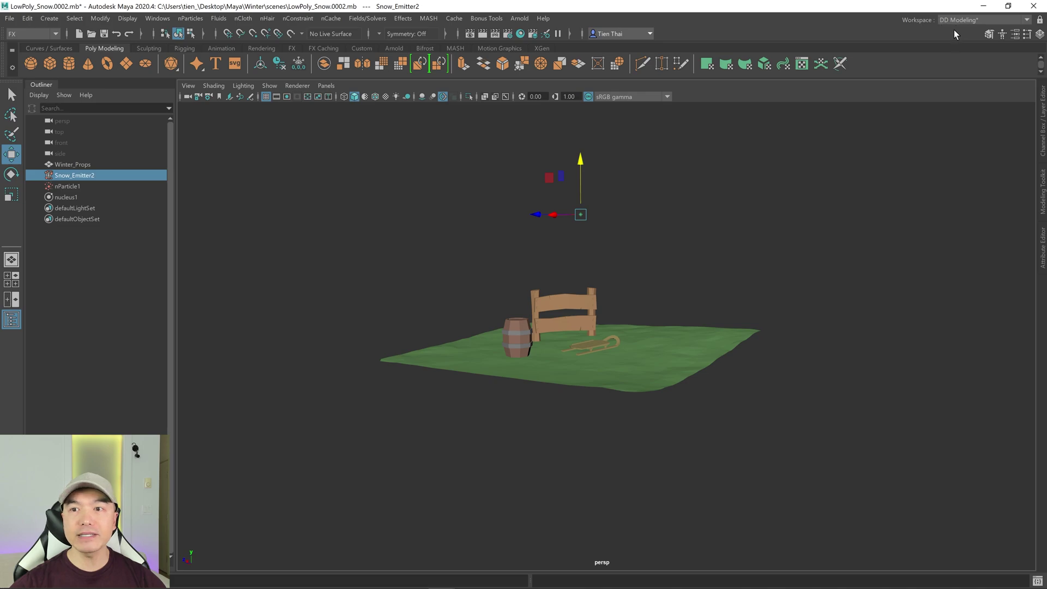
- Switch to the Maya Classic workspace and save playback preferences: every frame, 24 fps x 1
click(1028, 21)
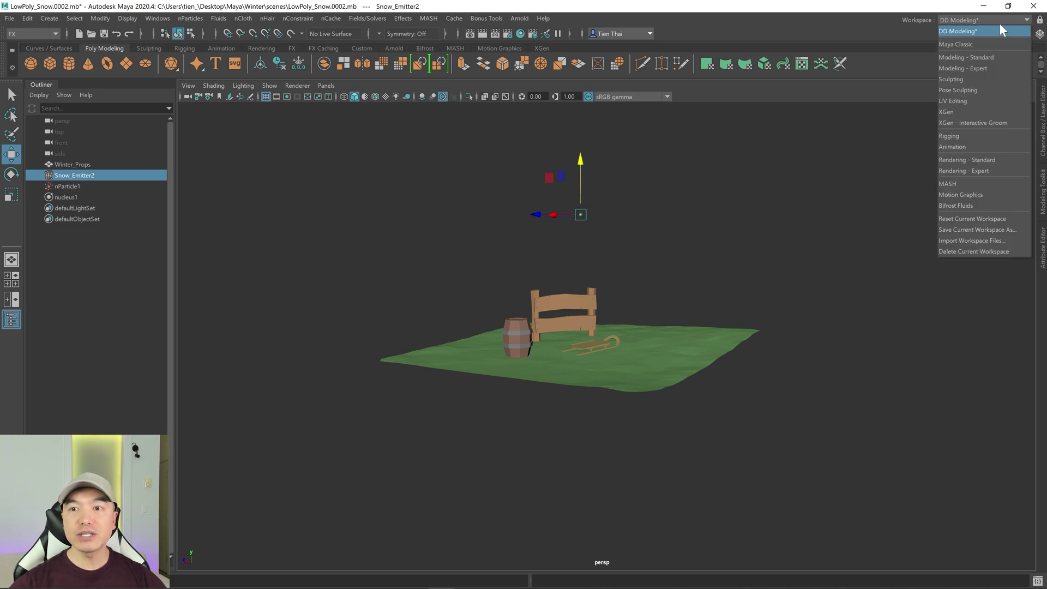
click(970, 43)
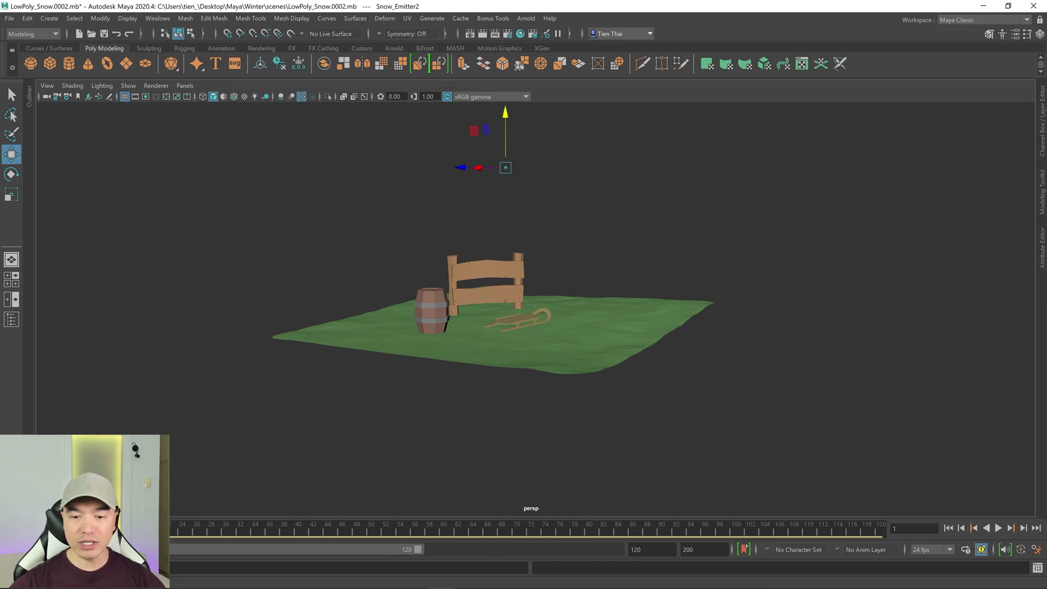
click(1036, 550)
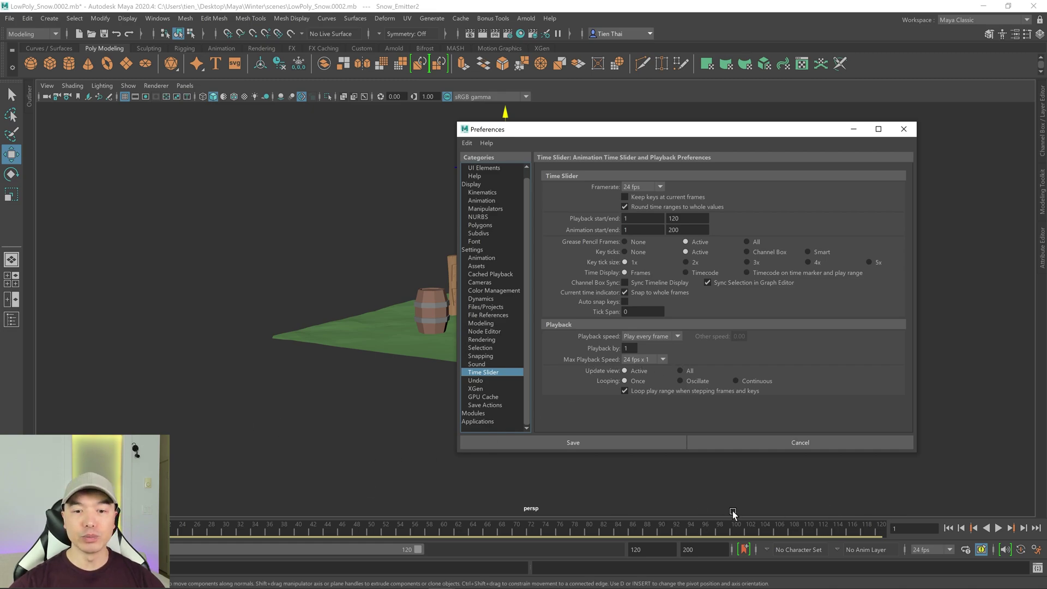
click(903, 129)
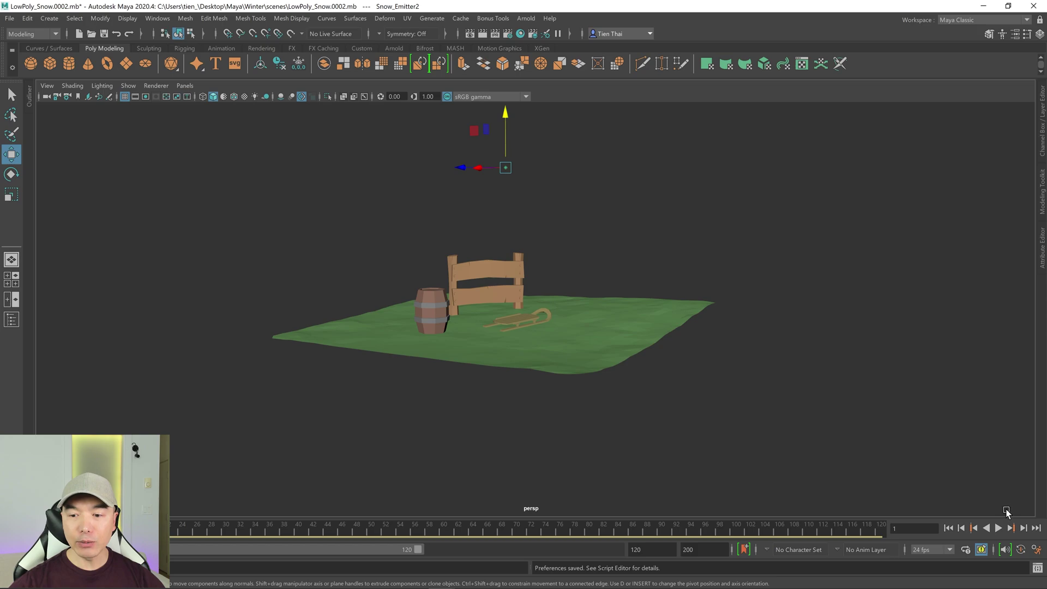
- Play the simulation to frame 120 and orbit around the falling particle column
click(998, 528)
alt+drag(828, 357, 758, 369)
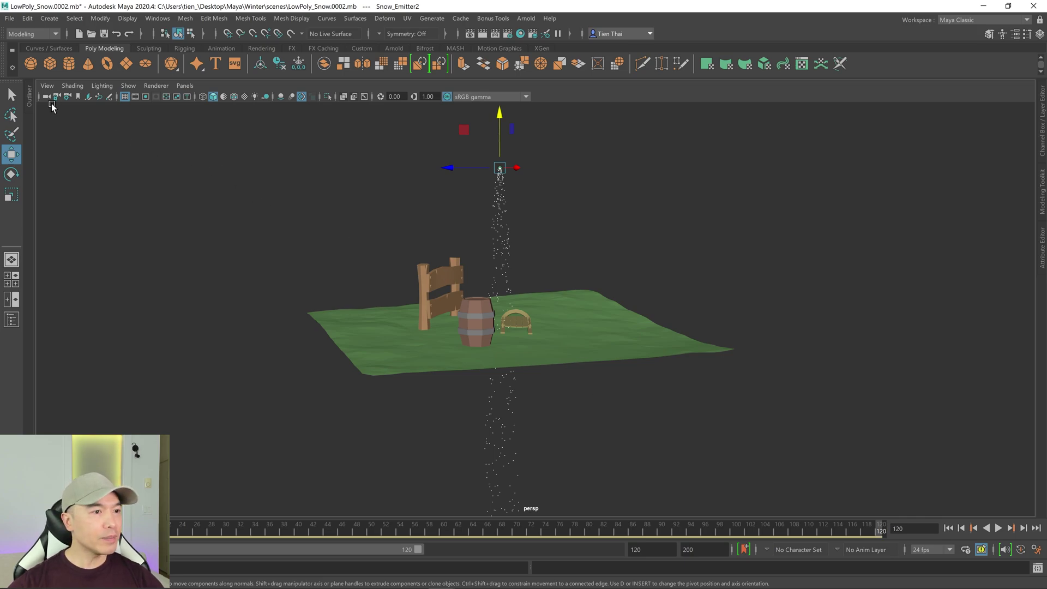
- Check nParticle and nucleus1 gravity and wind, then show Snow_Emitter2's Omni emitter attributes
click(29, 97)
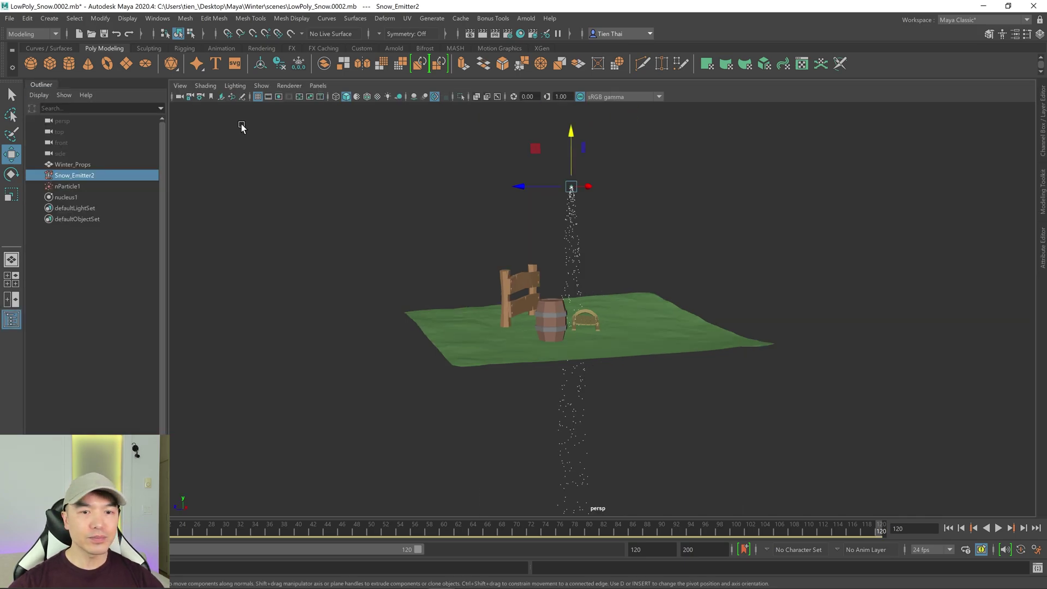
click(1043, 257)
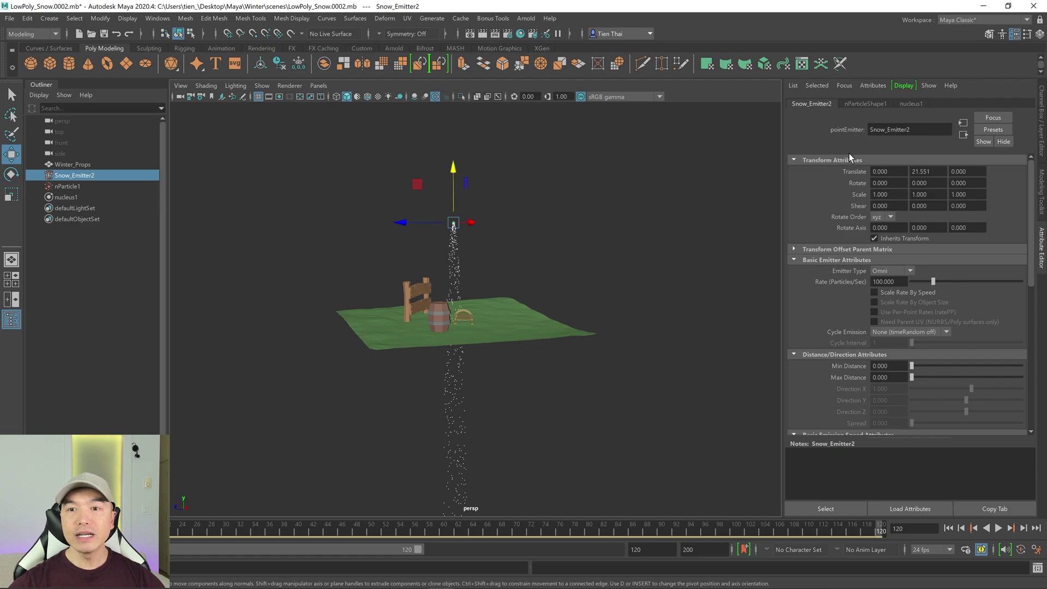
click(867, 104)
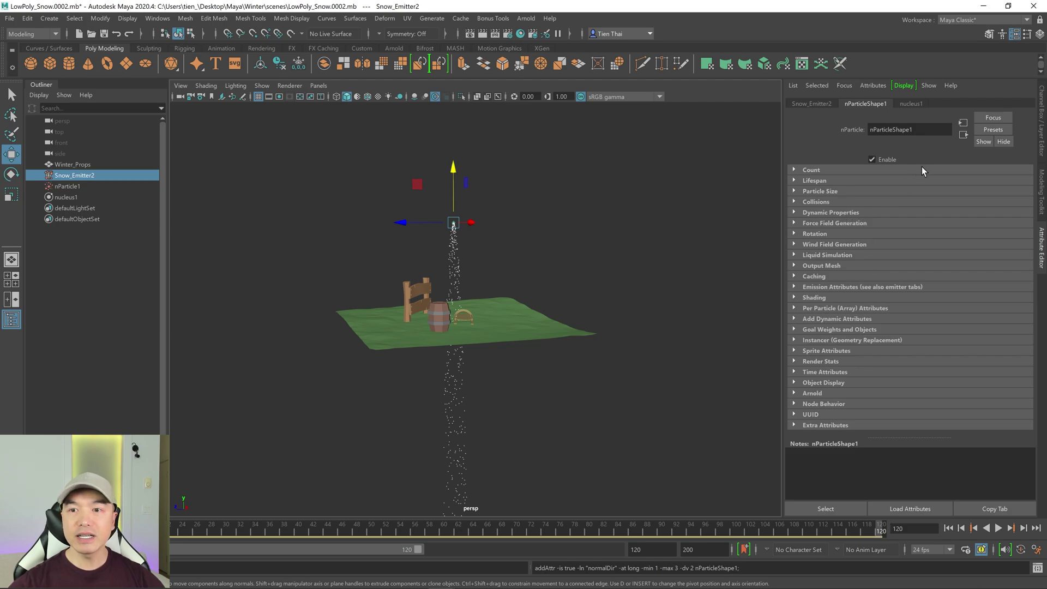
click(910, 104)
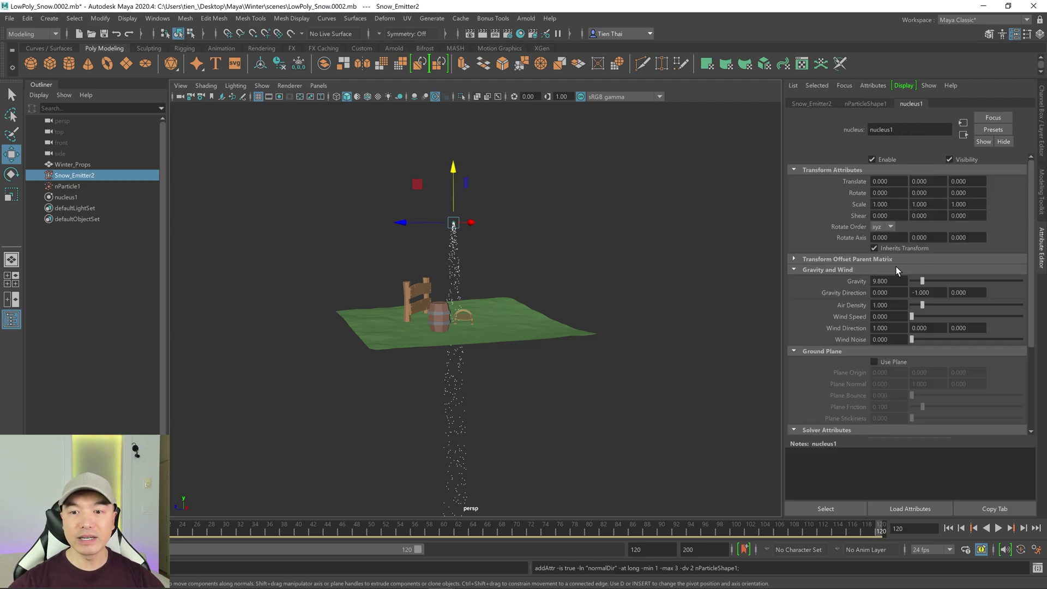
click(820, 104)
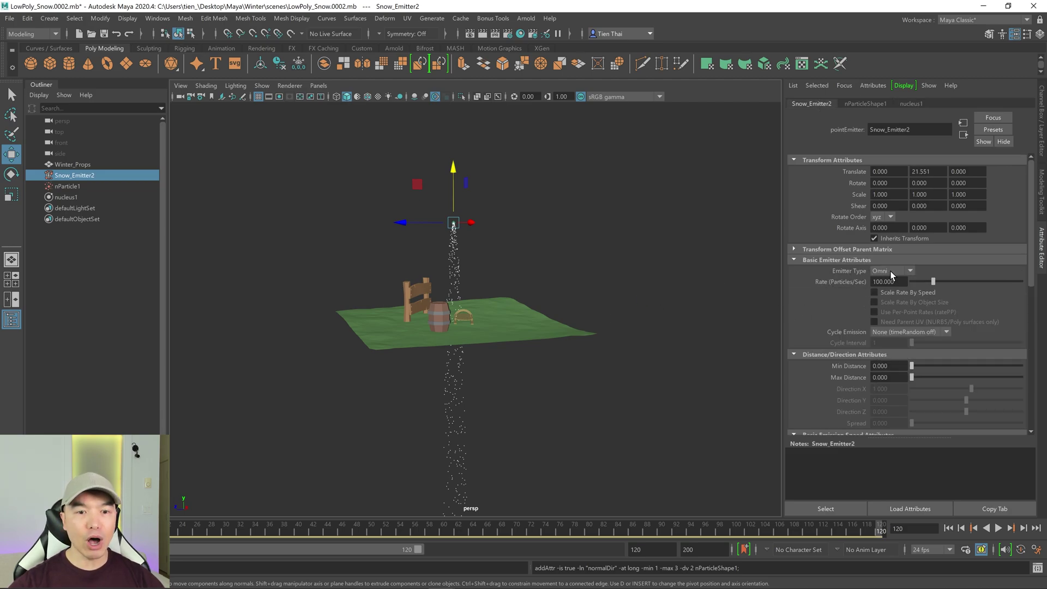
- Set Snow_Emitter2's Emitter Type to Volume
click(909, 271)
click(889, 324)
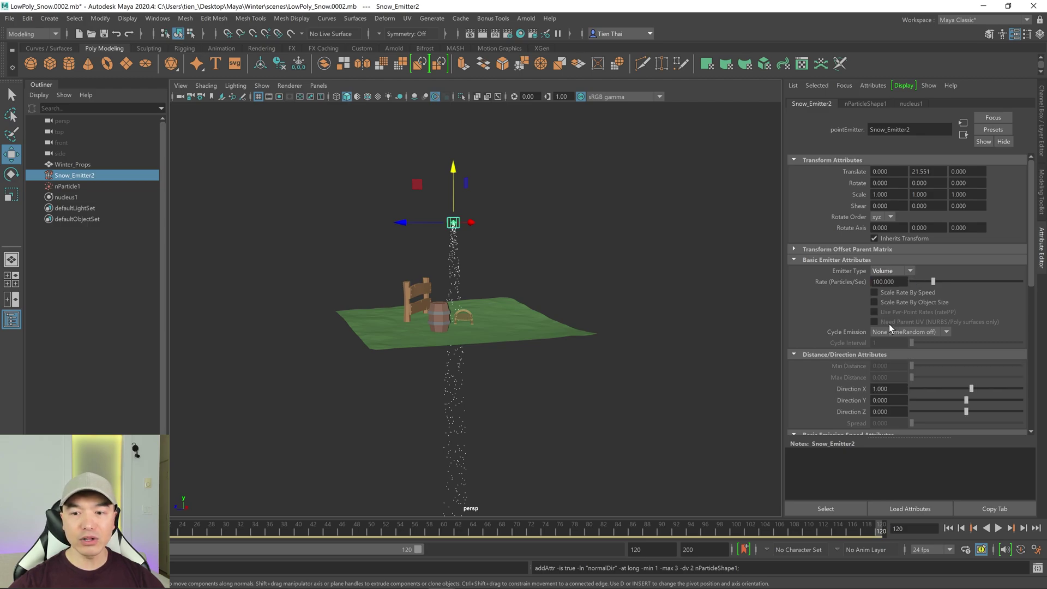
alt+drag(627, 245, 491, 195)
scroll(680, 266, up, 5)
alt+drag(514, 251, 458, 261)
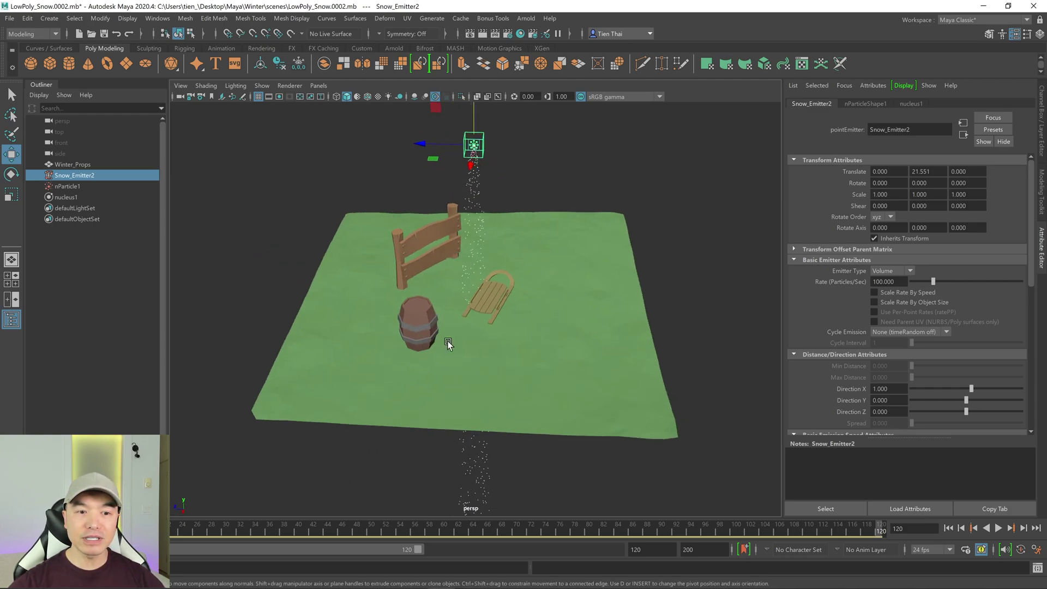
alt+drag(507, 309, 554, 224)
- Scale the emitter box to 23.744 × 16.231 × 23.744 and lower it to 8.586
key(r)
middle_drag(554, 224, 600, 206)
alt+drag(599, 206, 542, 288)
drag(488, 310, 512, 304)
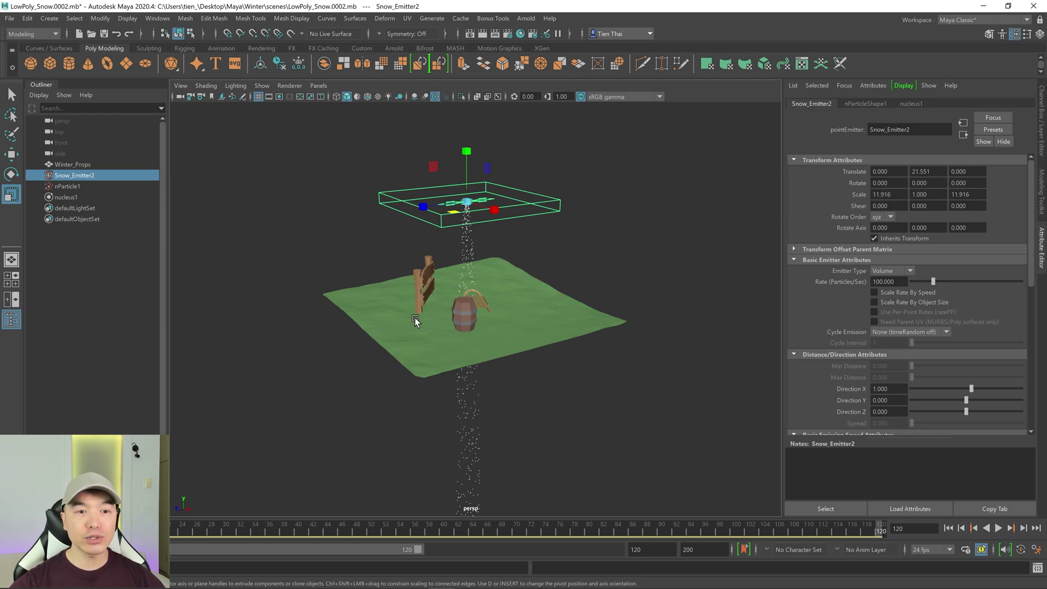
alt+drag(438, 318, 482, 325)
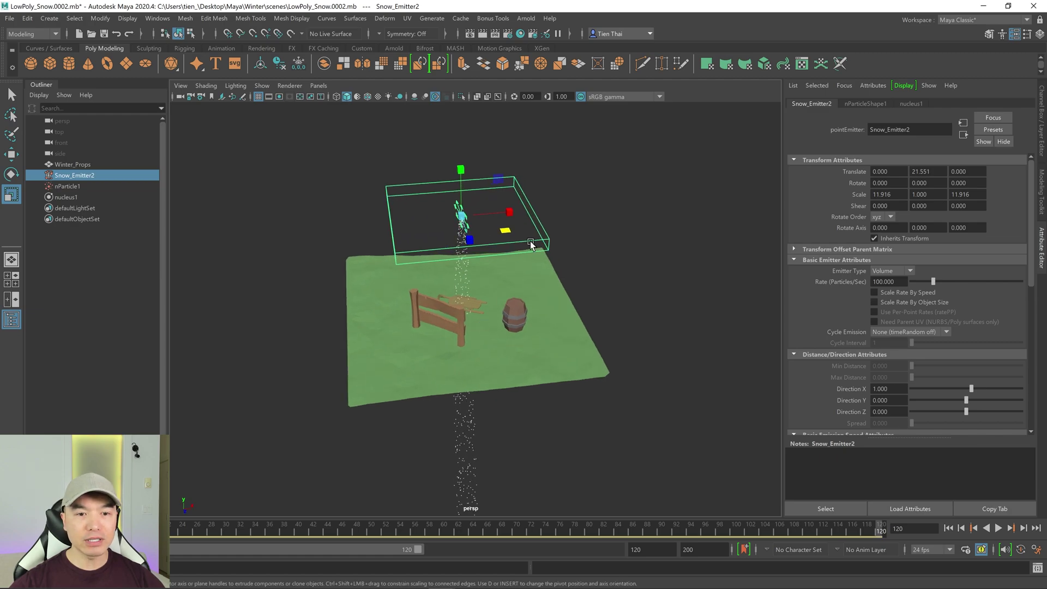
drag(506, 230, 541, 287)
drag(468, 196, 469, 105)
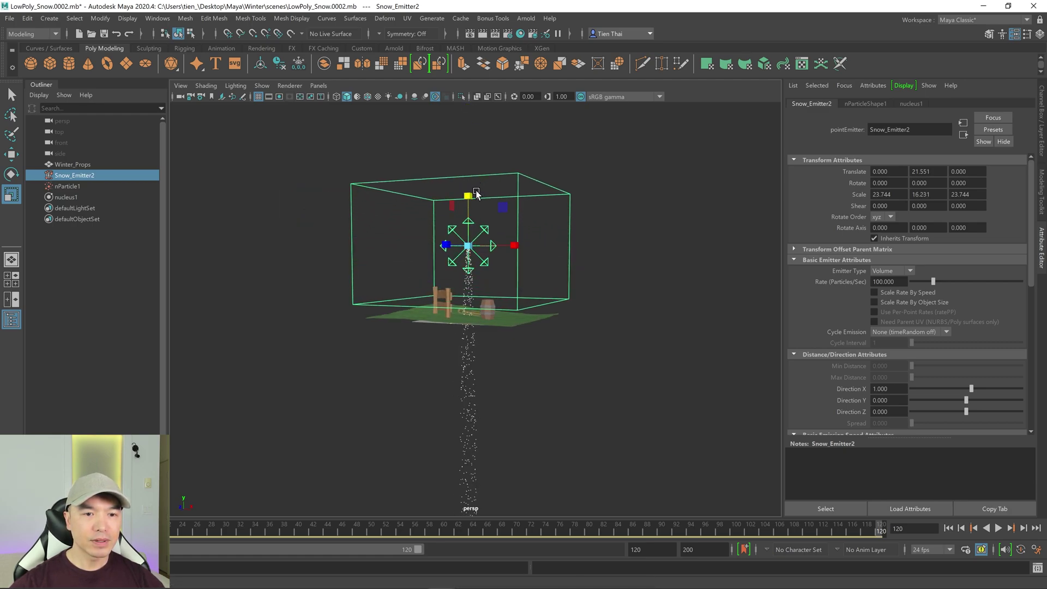
key(w)
middle_drag(468, 191, 466, 236)
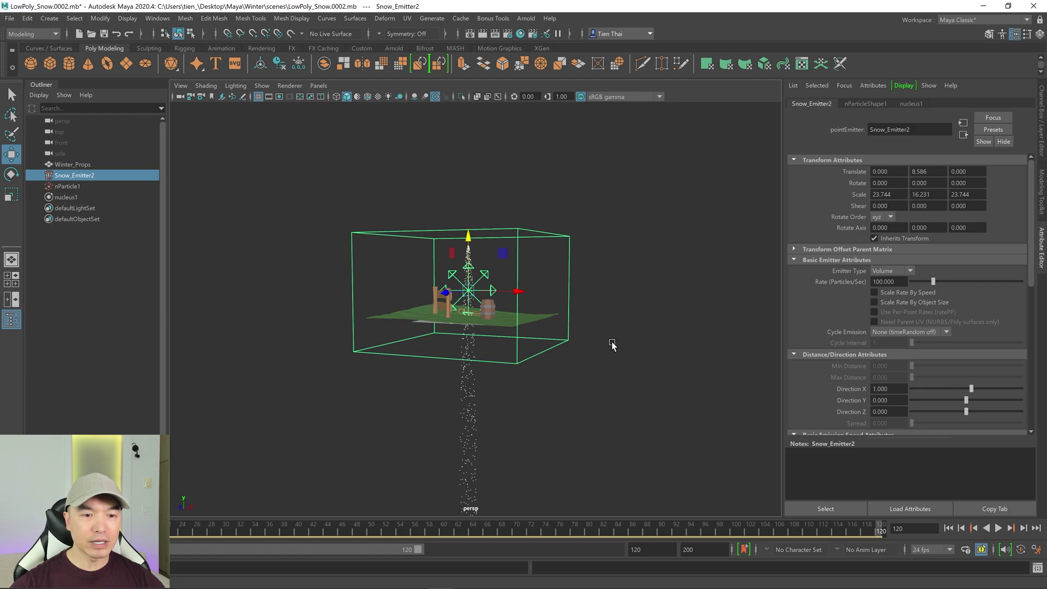
- Expand nParticleShape1's Emission Attributes, then flatten the emitter box and raise it above the scene
click(865, 103)
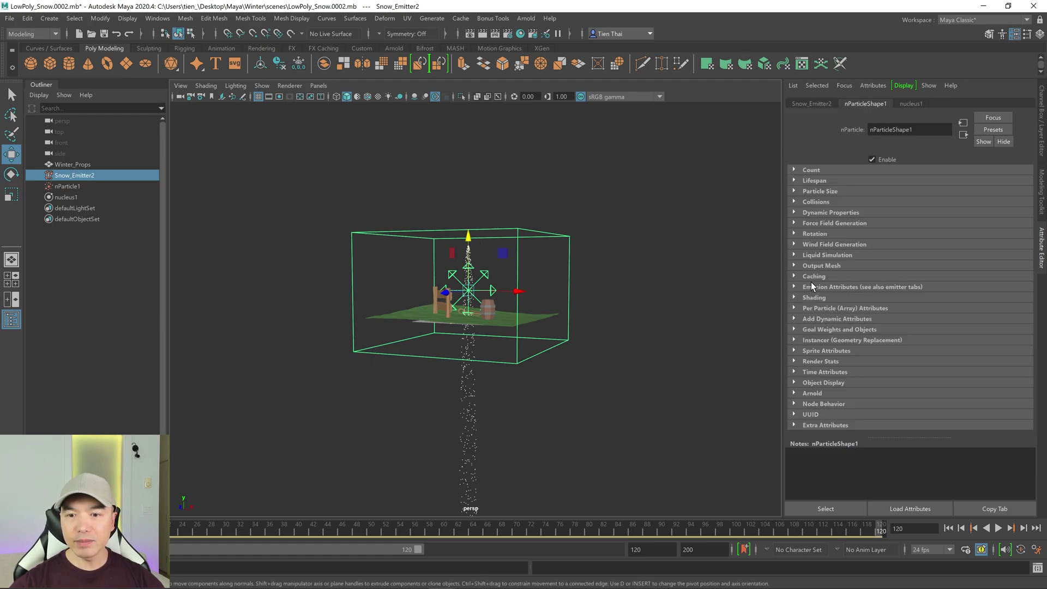
click(830, 287)
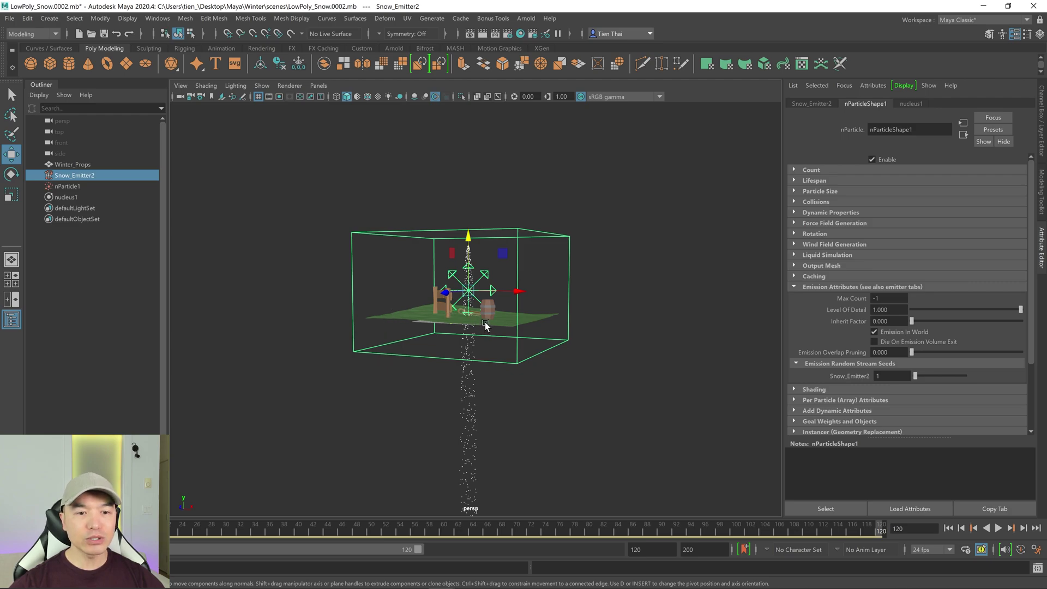
key(r)
drag(468, 236, 467, 286)
key(w)
drag(468, 240, 467, 159)
alt+drag(467, 159, 431, 244)
- Shrink the emitter slab evenly and lower it slightly over the ground, fence and barrel
key(r)
alt+drag(565, 303, 480, 223)
key(w)
drag(476, 179, 476, 218)
alt+drag(496, 256, 533, 302)
alt+right_drag(533, 301, 638, 333)
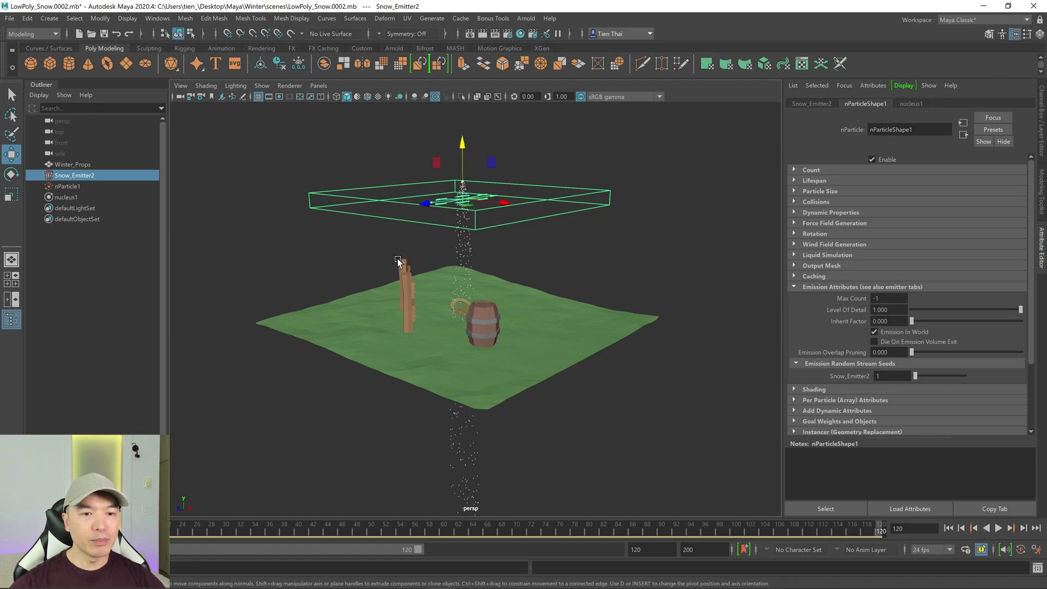
- Make Winter_Props an nCloth passive collider with Friction 1.000, then replay from frame 1
key(q)
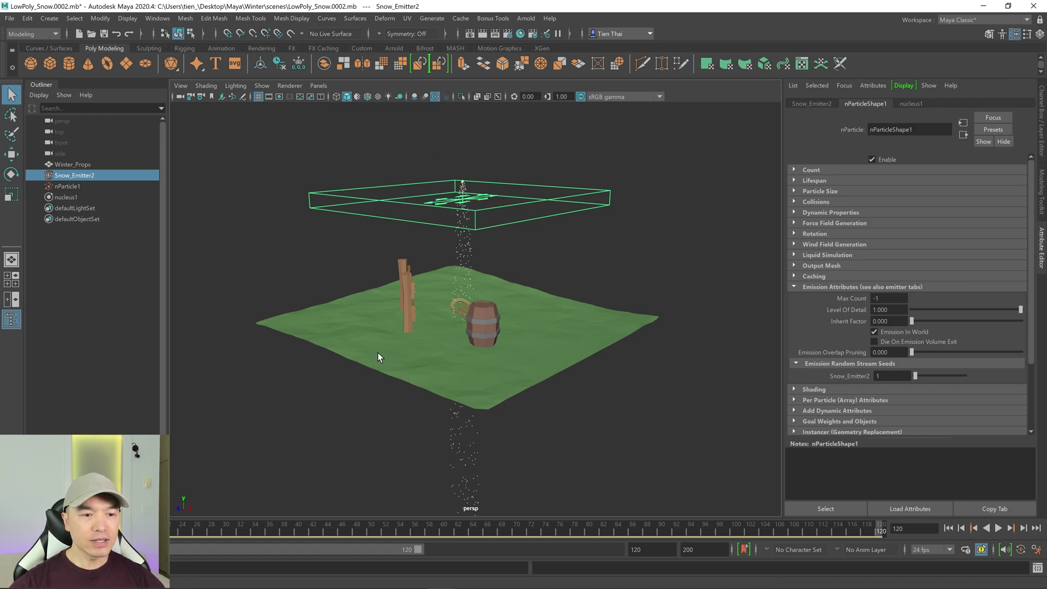
click(309, 328)
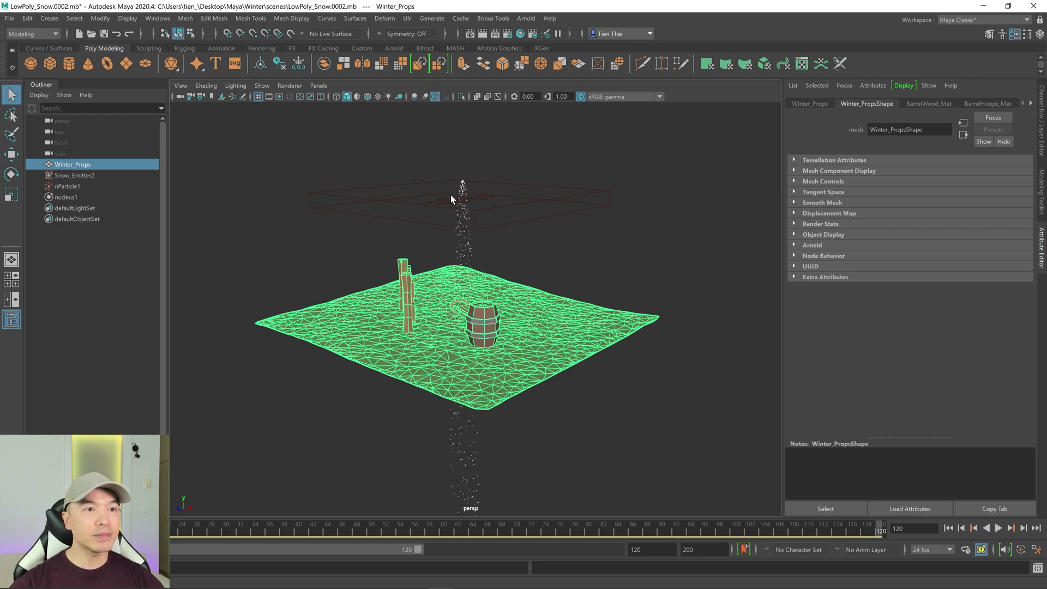
click(57, 34)
click(22, 79)
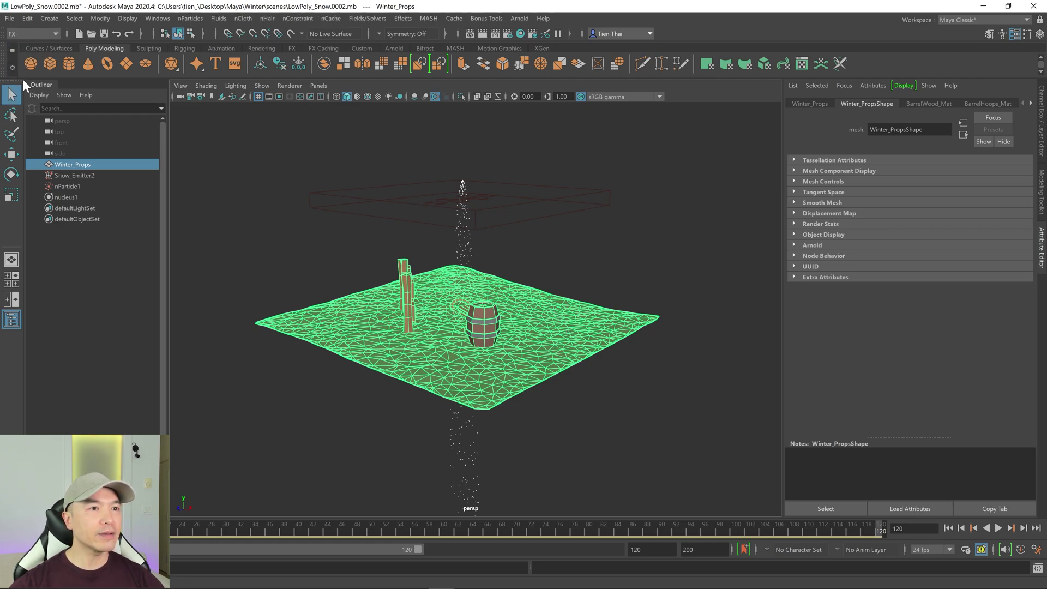
click(243, 19)
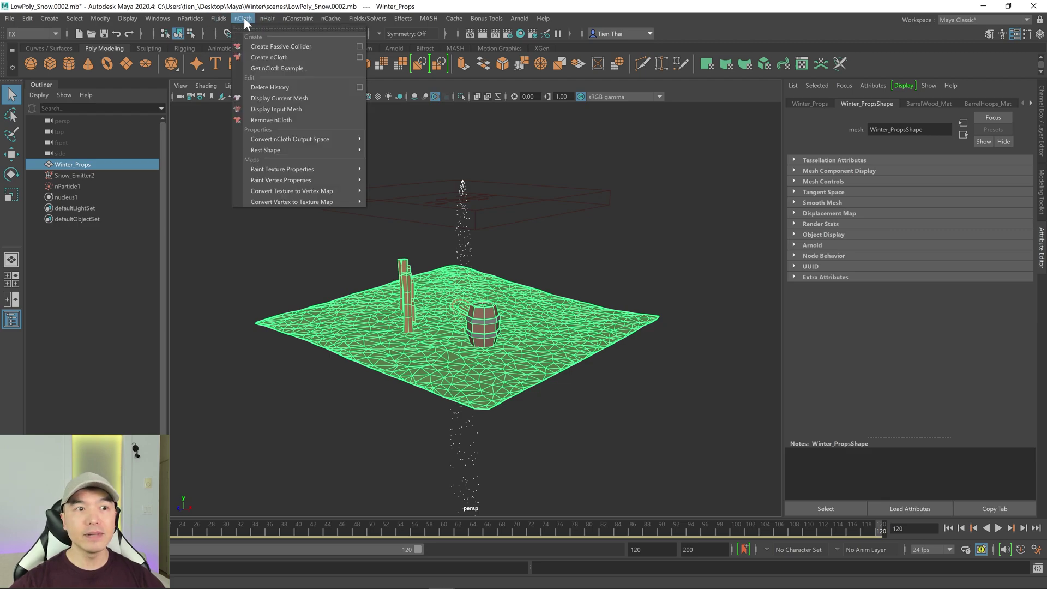
click(298, 47)
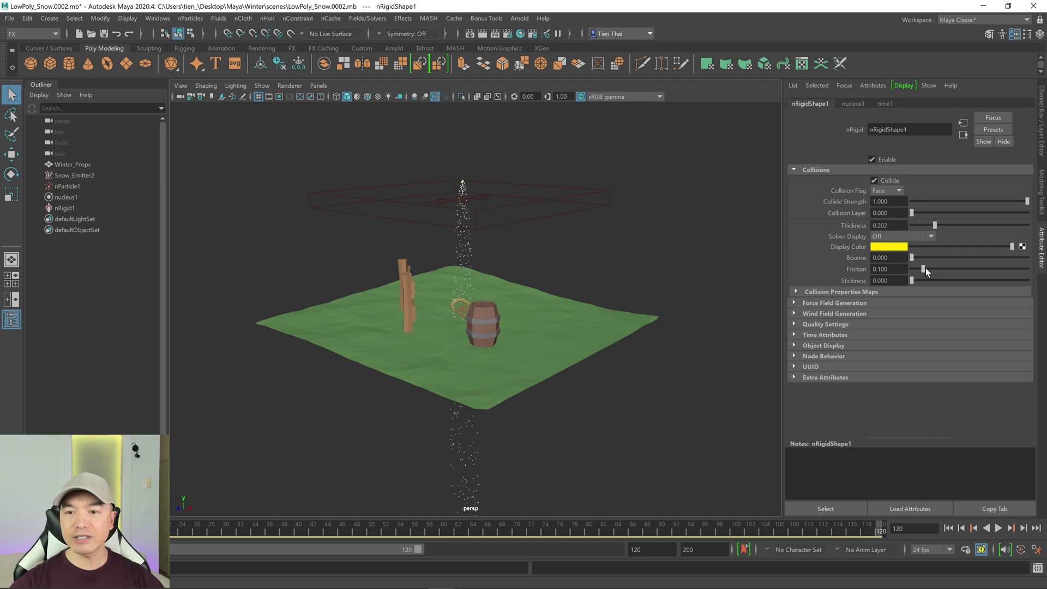
drag(924, 268, 1028, 265)
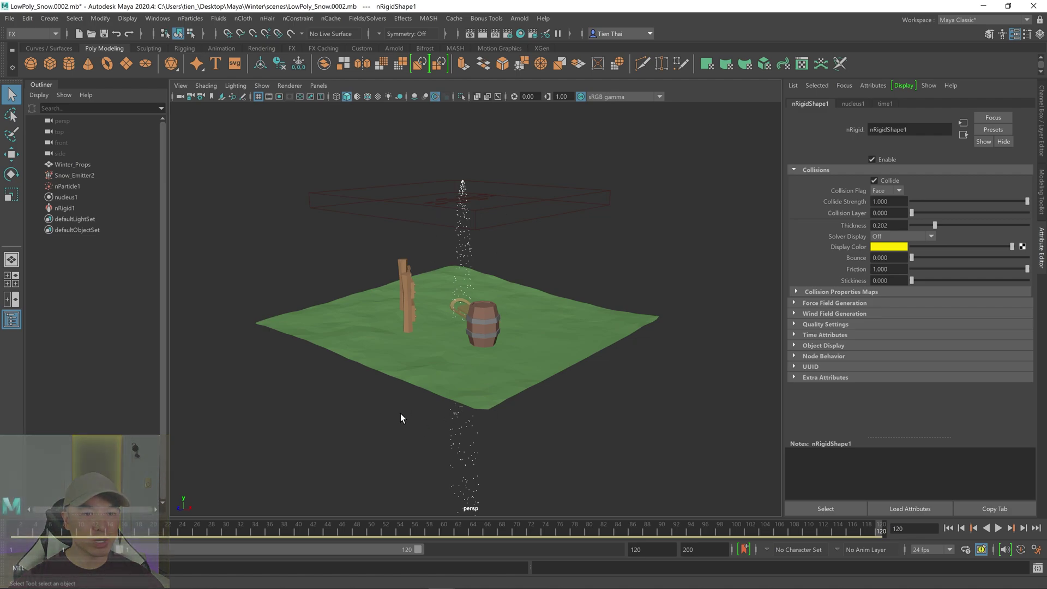
key(alt+v)
key(alt+v)
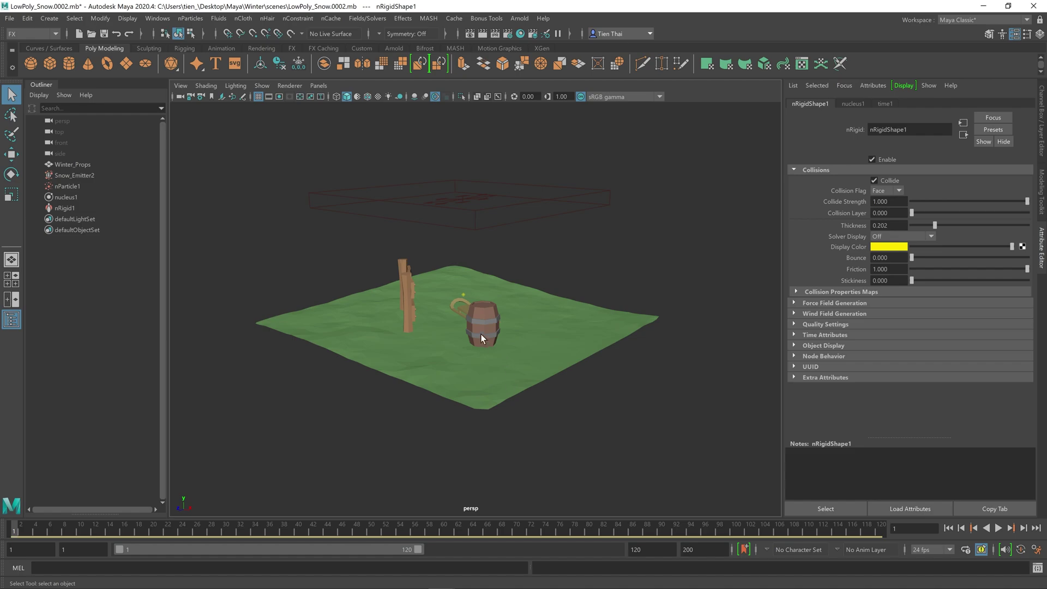
- On Snow_Emitter2's nParticleShape1 Collisions, set Friction to 1.500 and Stickiness to 0.500
click(87, 176)
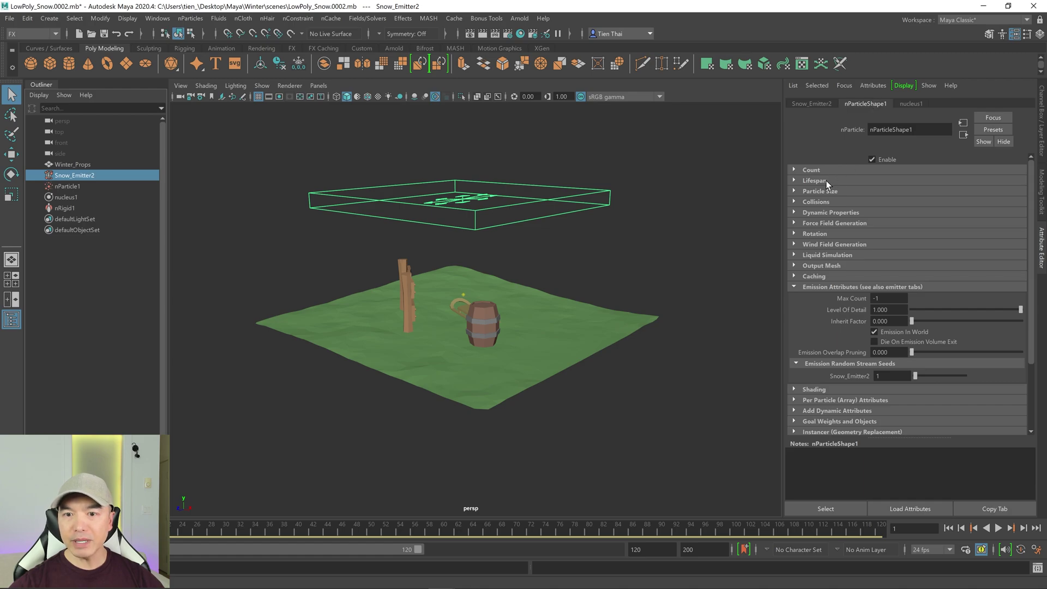
click(816, 201)
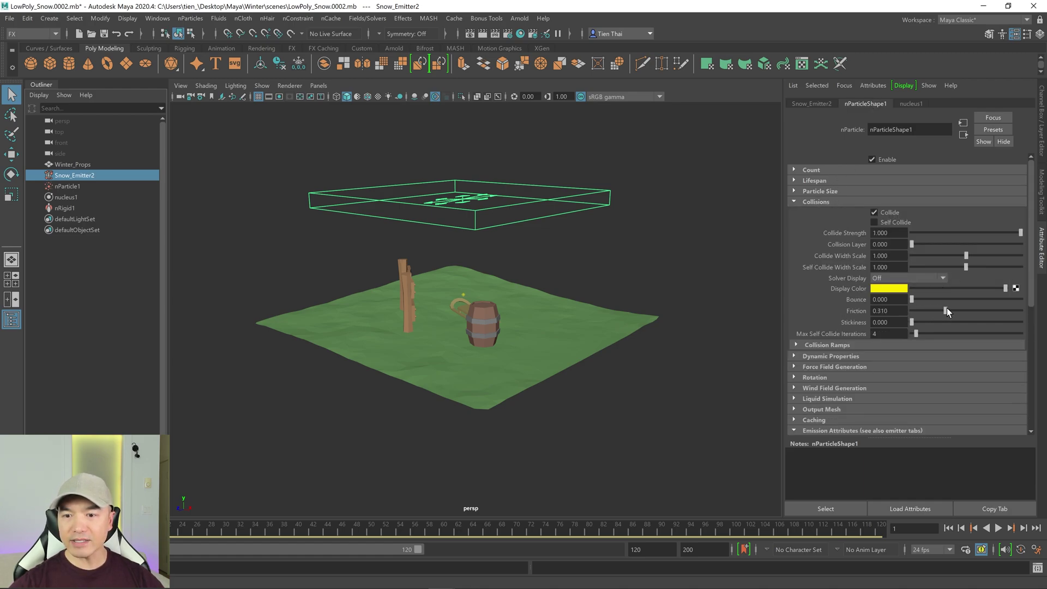
drag(948, 308, 1021, 310)
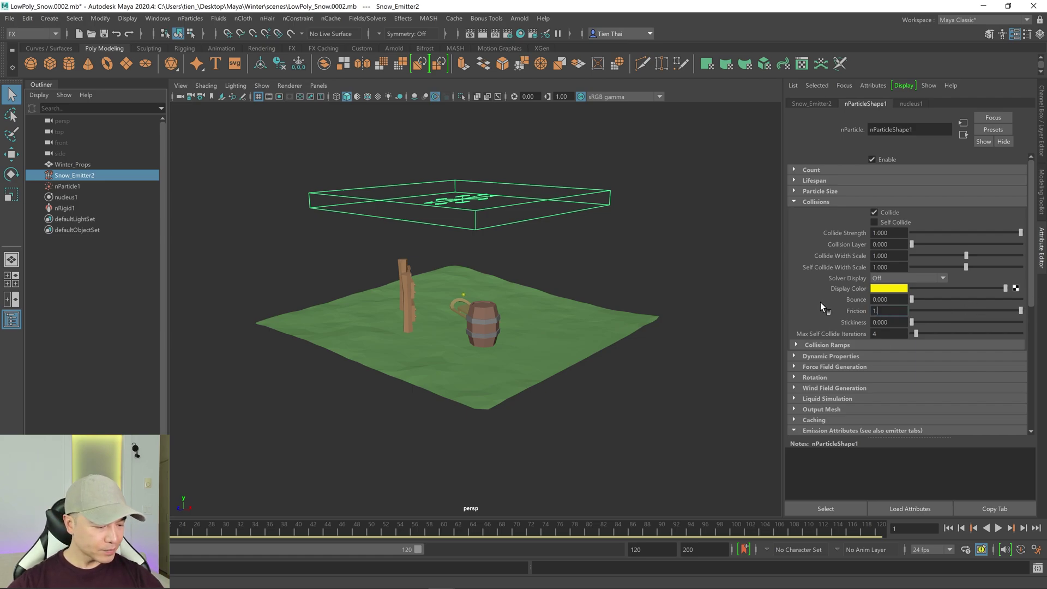
text(.5)
key(Return)
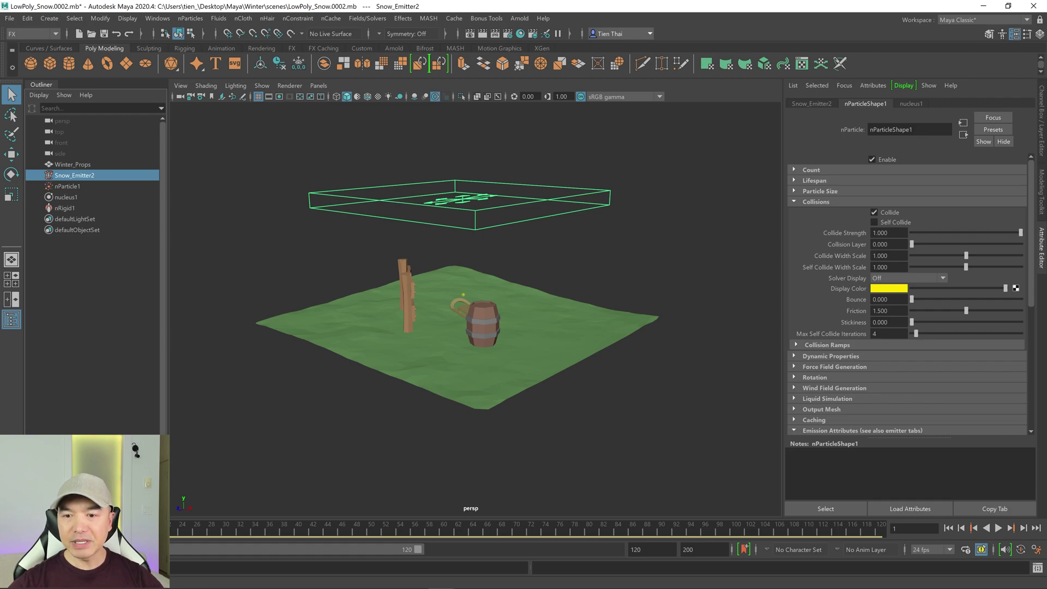
key(Tab)
text(.5)
key(Return)
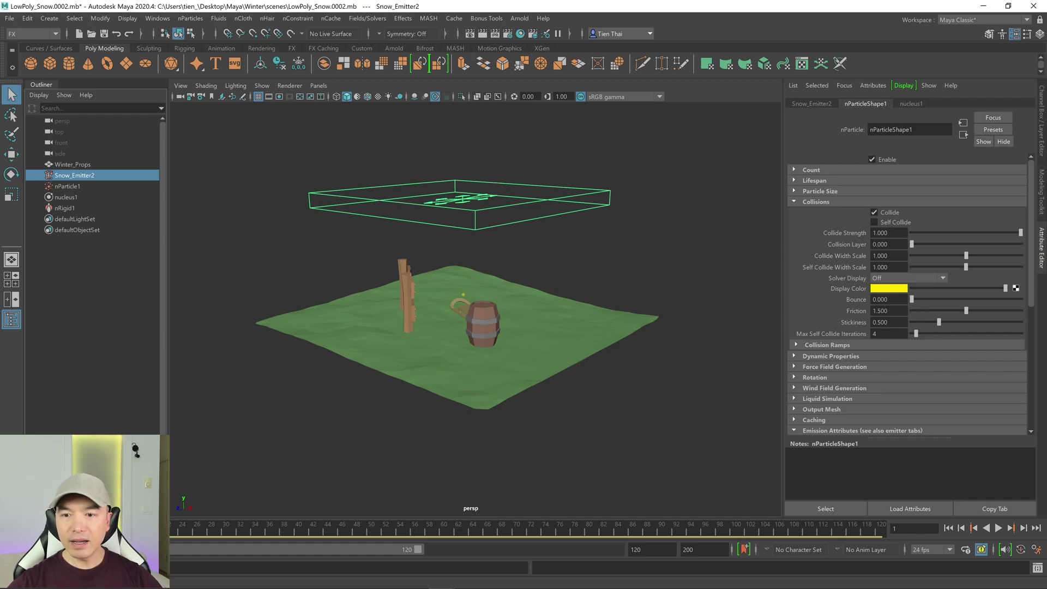
- Replay the snow, zoom in on the fence and barrel, and set the playback end to 1000
click(999, 529)
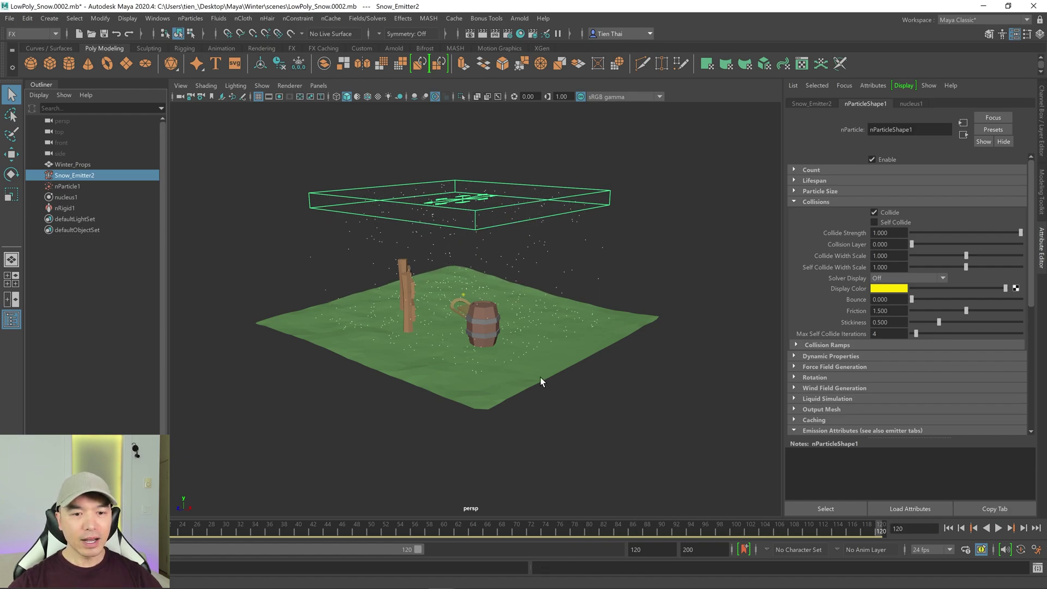
alt+drag(450, 285, 556, 327)
scroll(582, 326, up, 3)
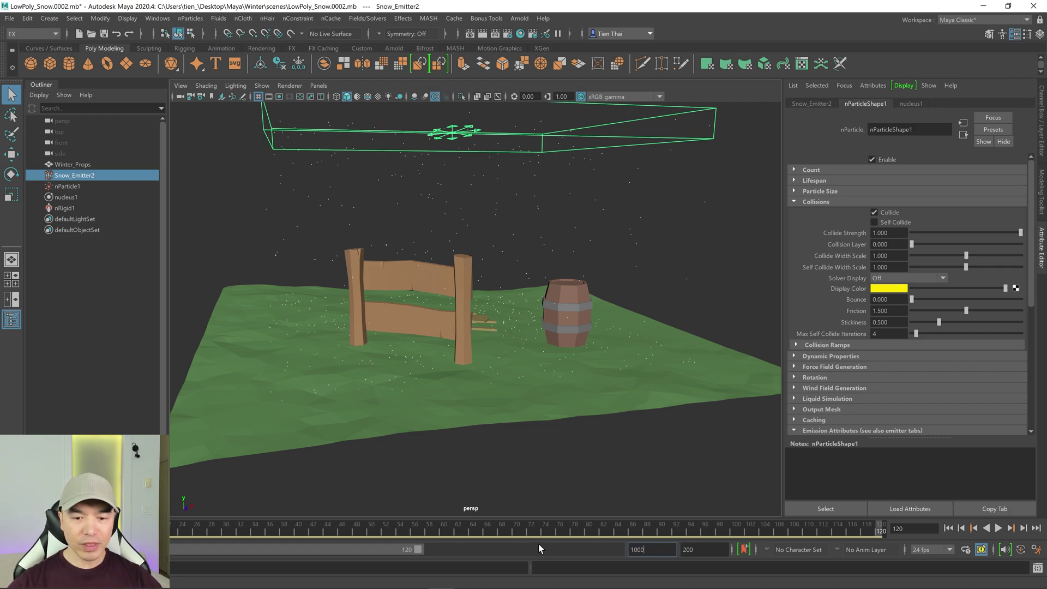
key(Return)
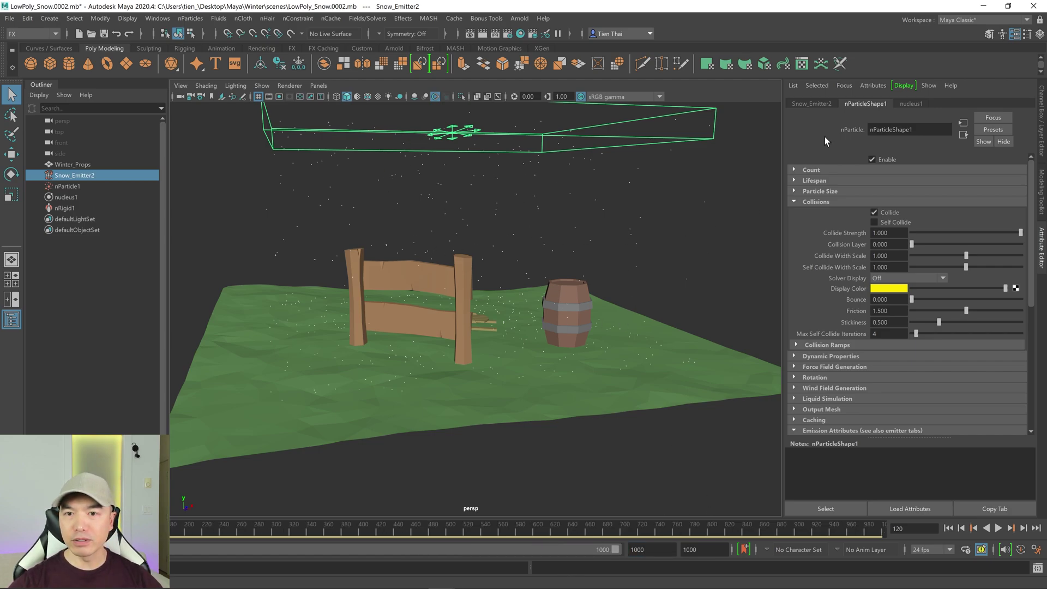
- Set Snow_Emitter2's Rate to 3000 particles/sec and Random Direction to 1
click(810, 104)
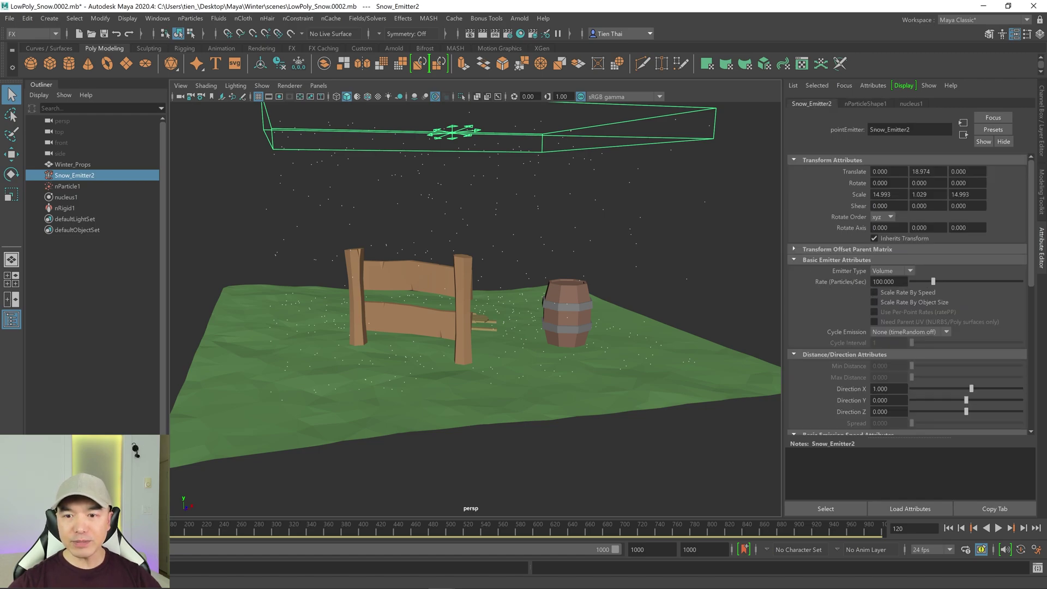
click(888, 281)
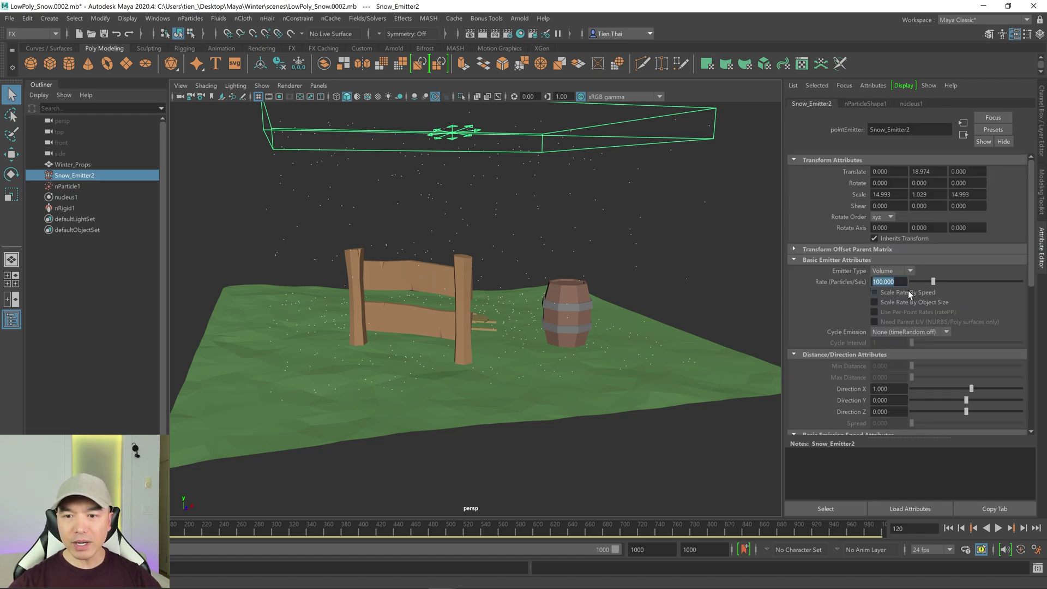
text(3)
key(Return)
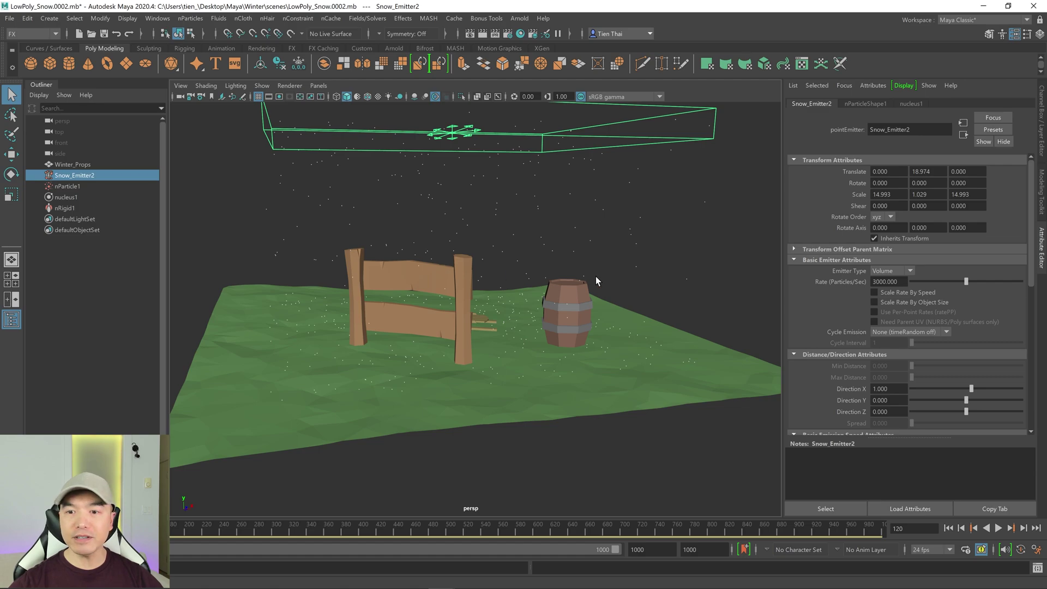
scroll(883, 272, down, 10)
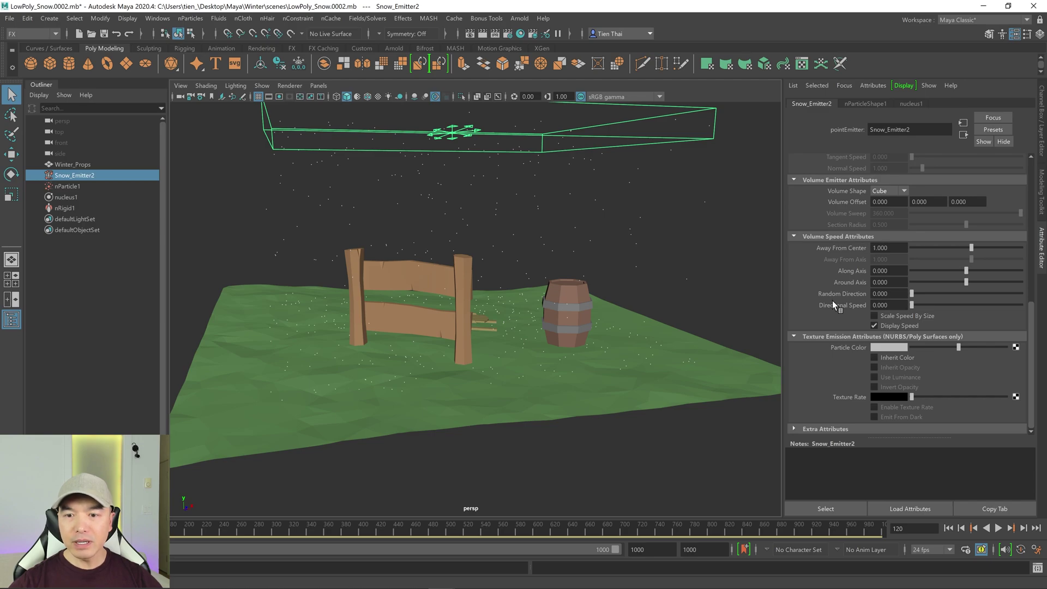
double_click(881, 294)
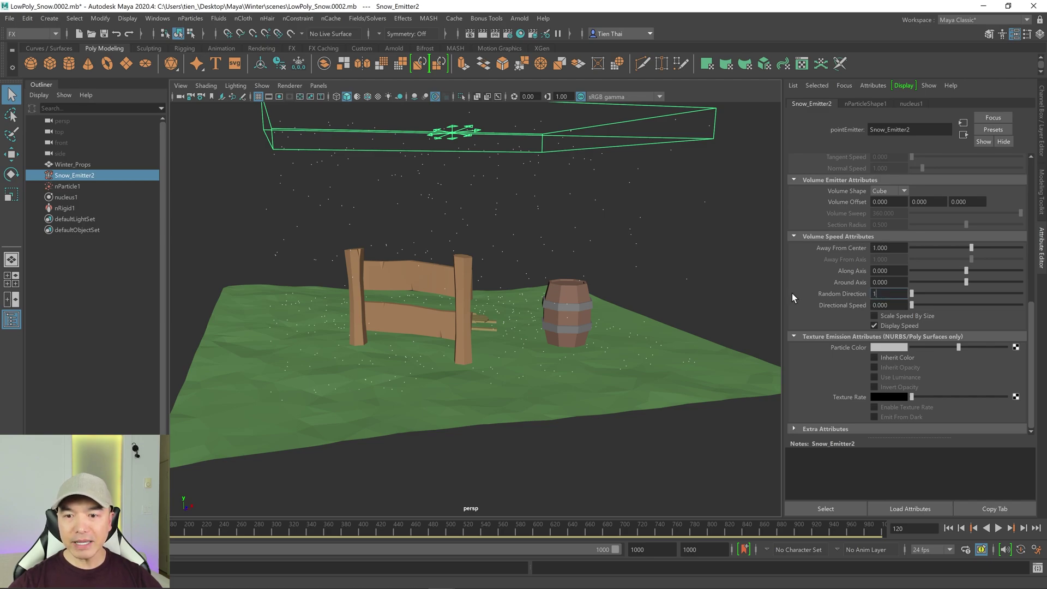
text(1)
key(Return)
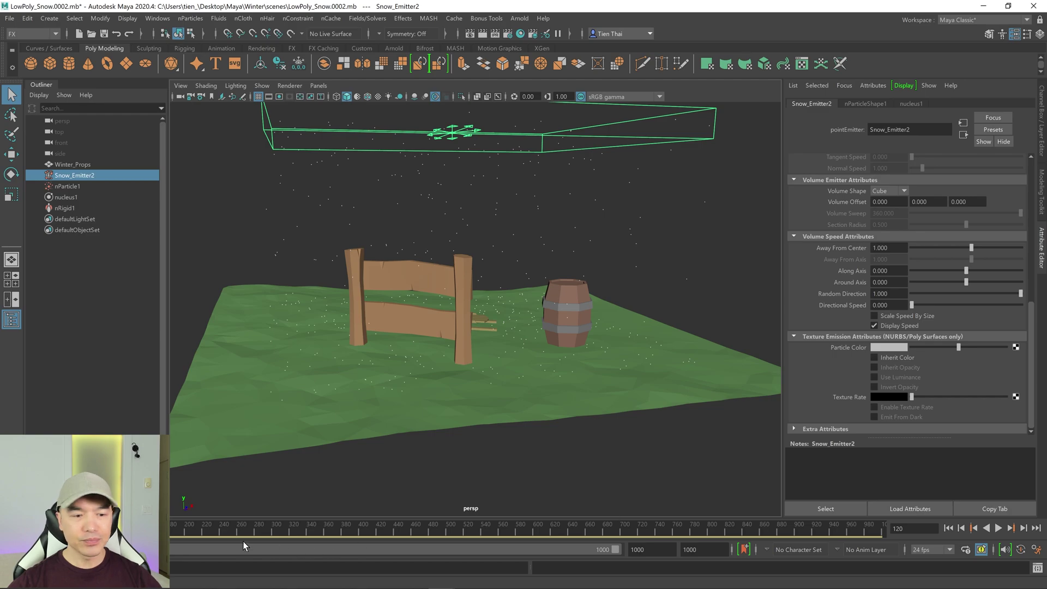
scroll(456, 422, down, 4)
alt+drag(491, 390, 503, 389)
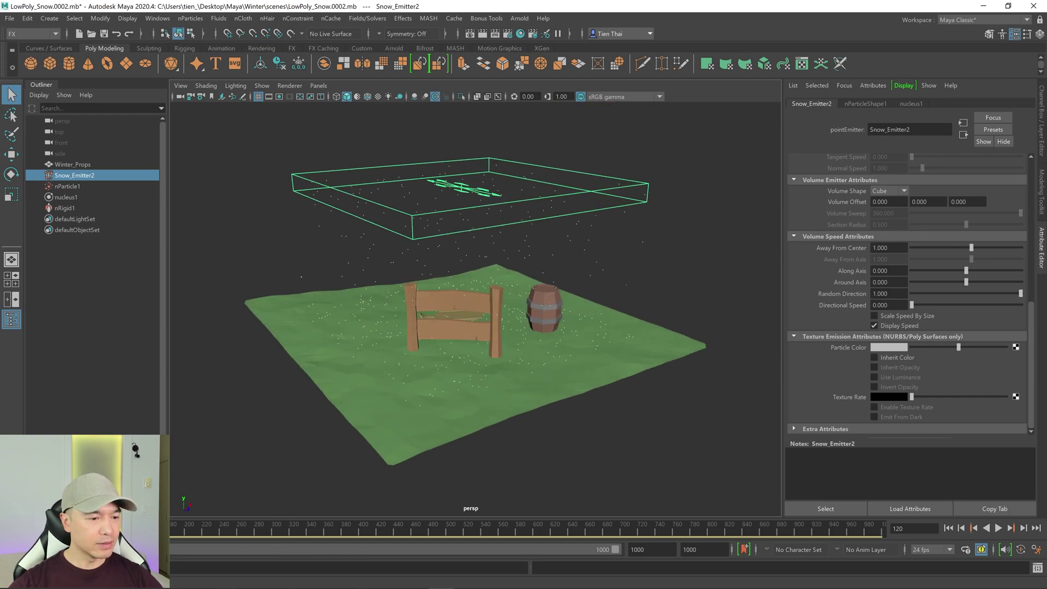
- Rewind to frame 1 and play the snow simulation, stopping at frame 244
click(948, 527)
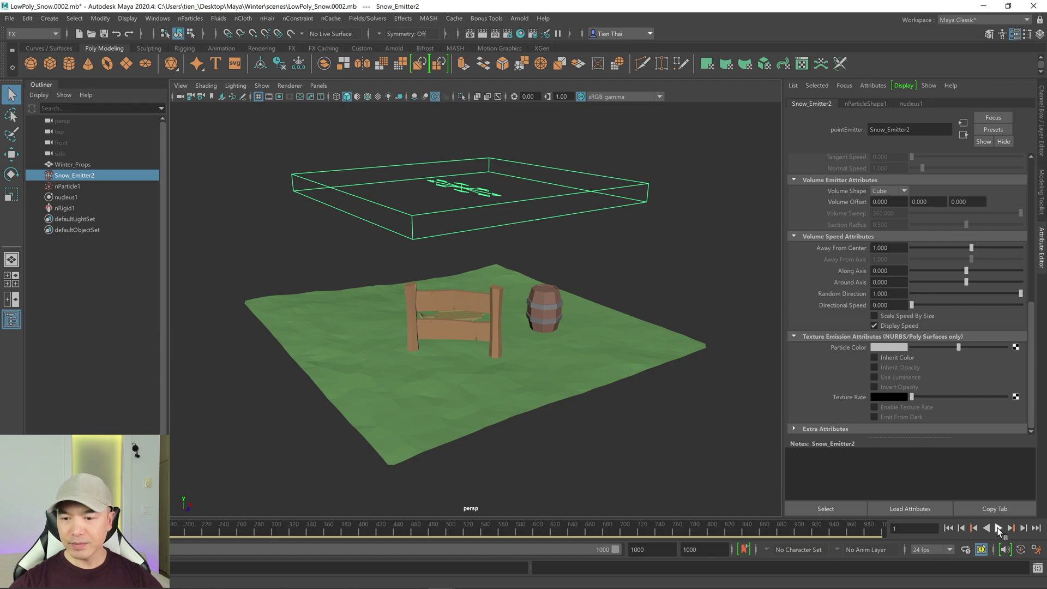
click(998, 528)
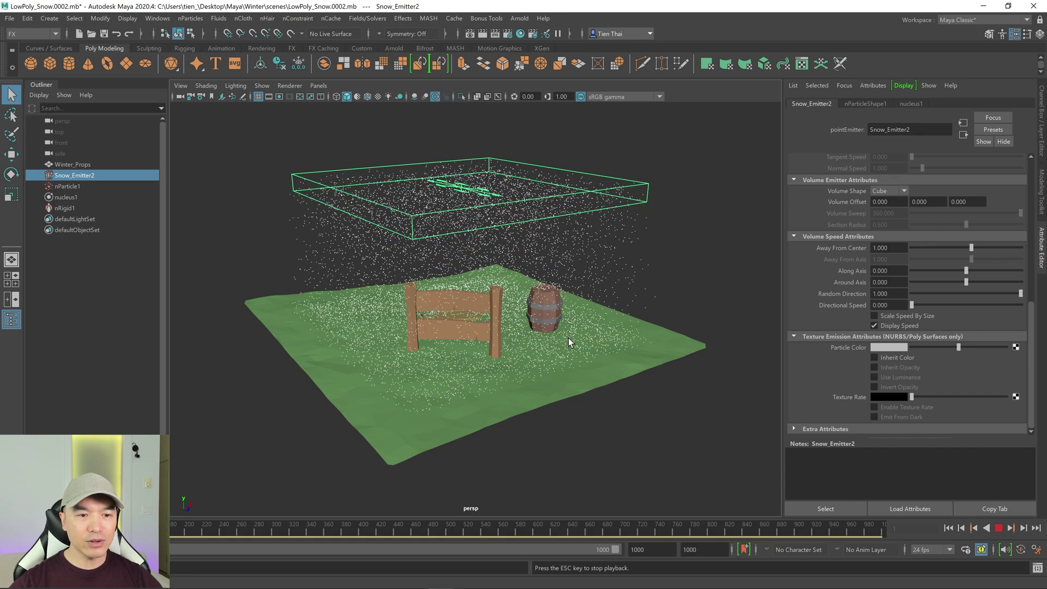
alt+drag(567, 339, 580, 264)
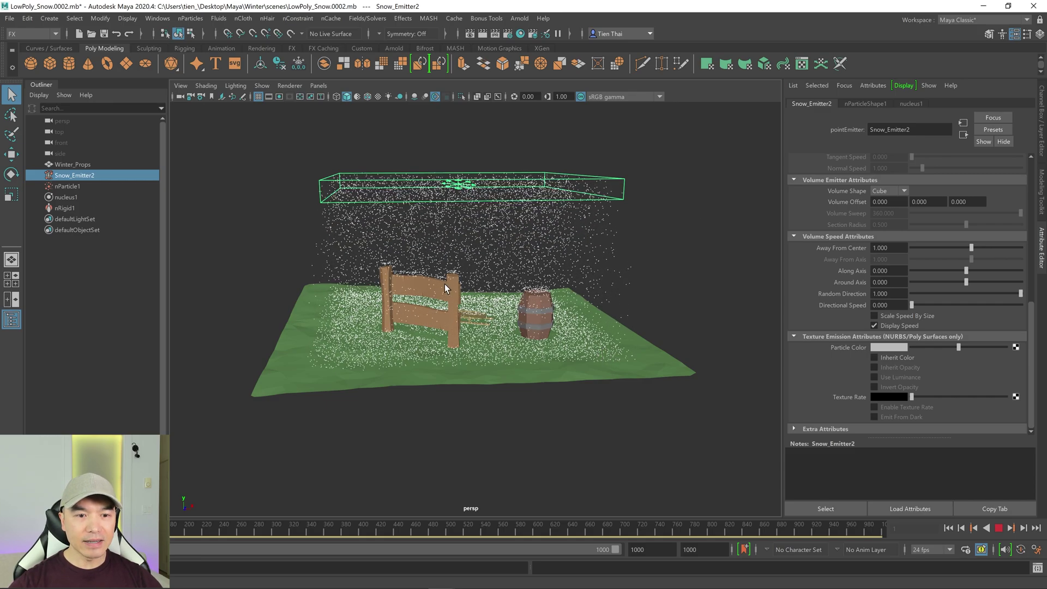
alt+drag(450, 286, 548, 300)
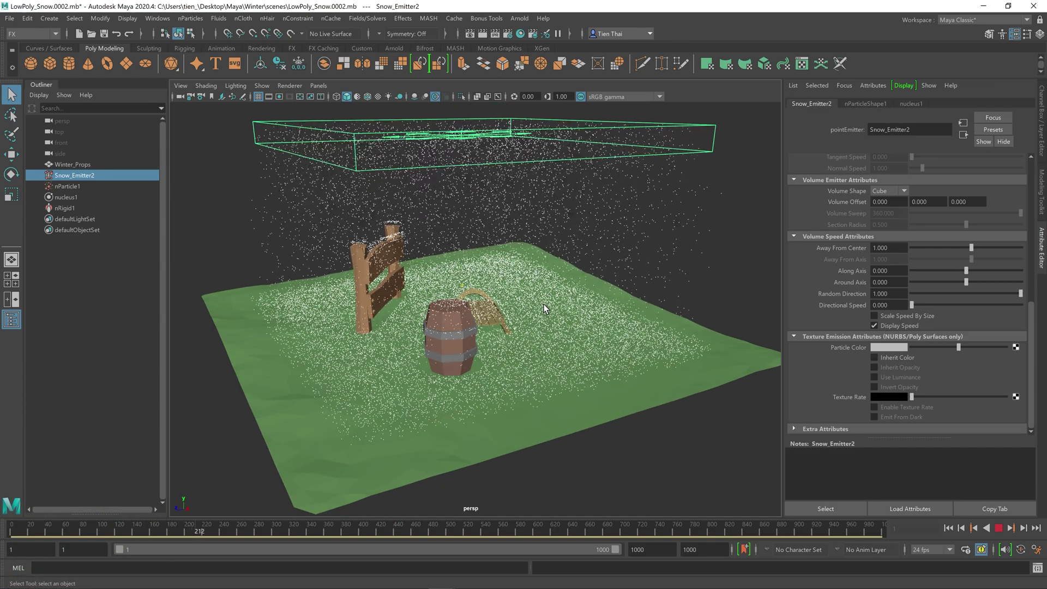
click(998, 528)
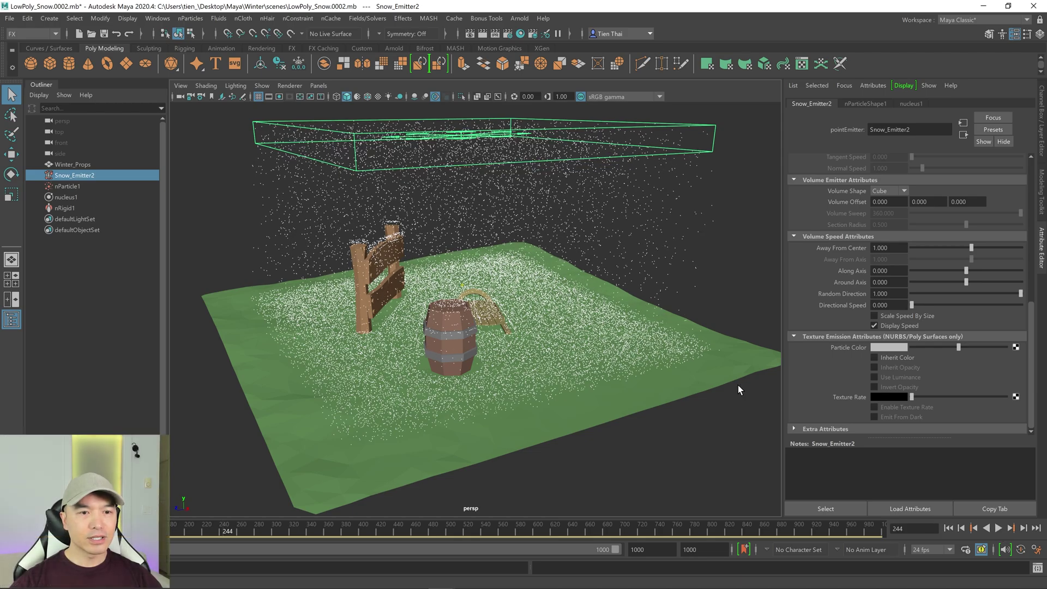
- Orbit and zoom to inspect the snow piled on the fence, barrel and sled
scroll(555, 319, down, 3)
alt+drag(555, 319, 343, 178)
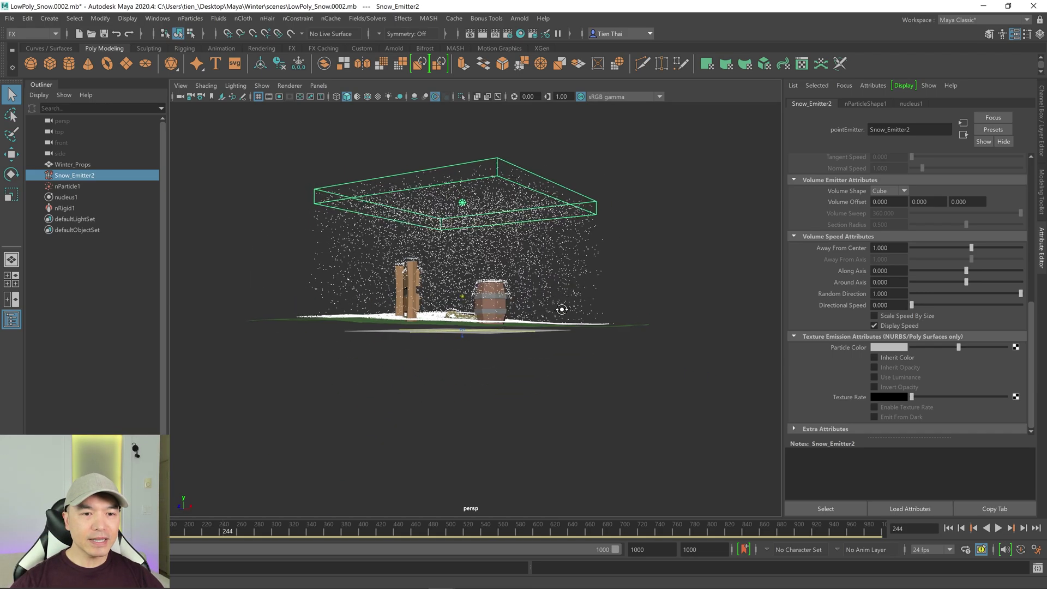
alt+drag(602, 260, 577, 254)
alt+right_drag(576, 254, 589, 311)
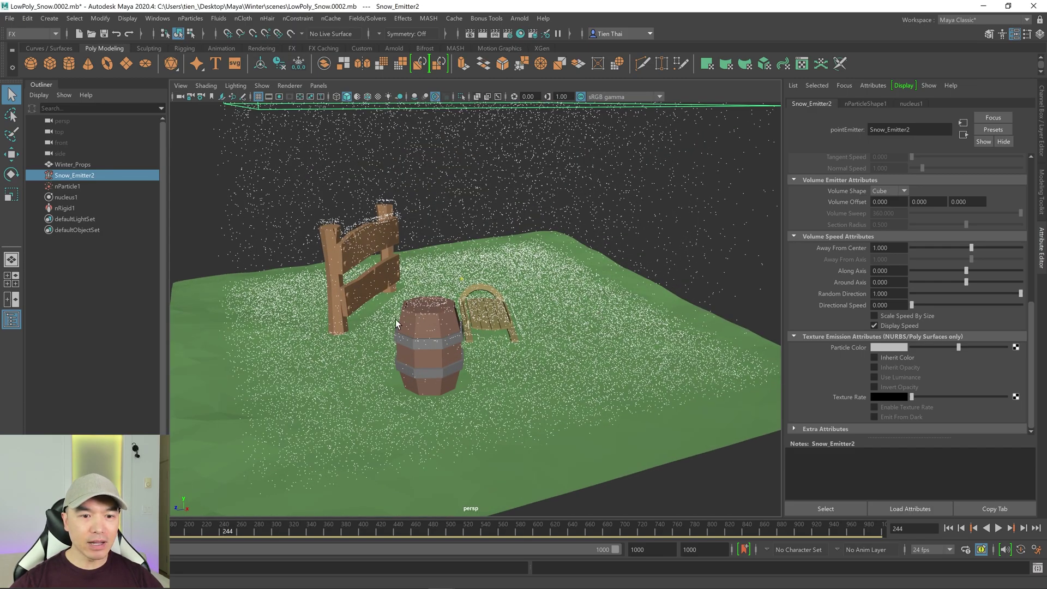
alt+drag(464, 335, 523, 335)
scroll(523, 336, up, 3)
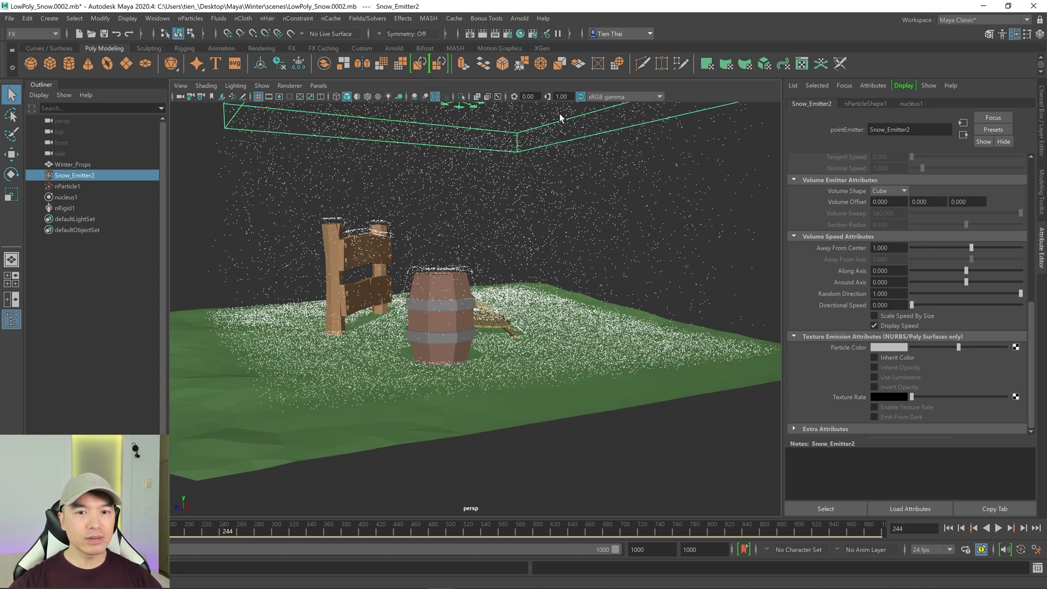
scroll(518, 207, down, 4)
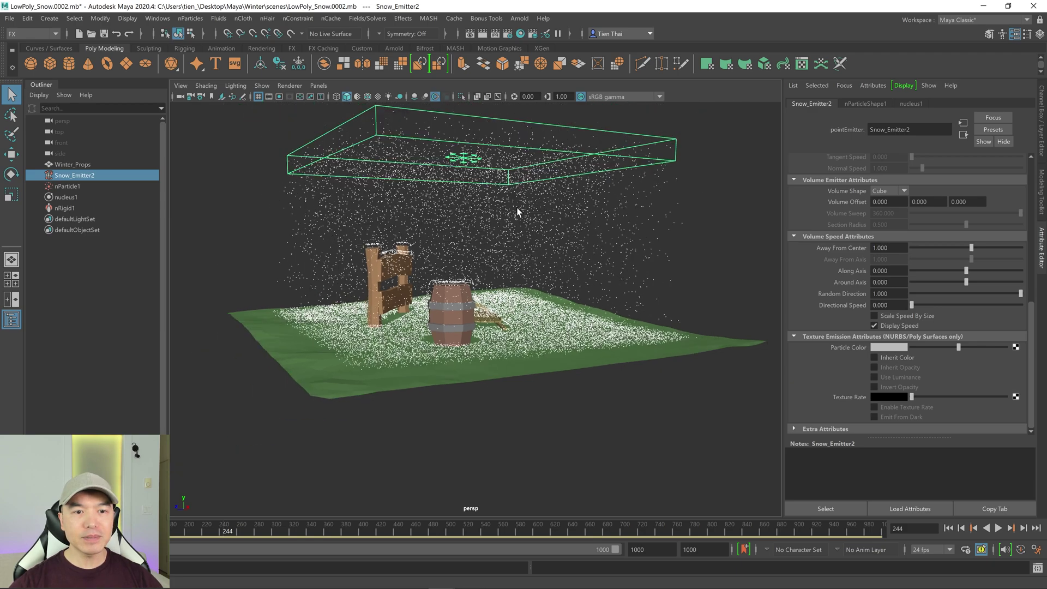
- Set nParticleShape1's Emission Attributes Max Count to 25000
click(861, 104)
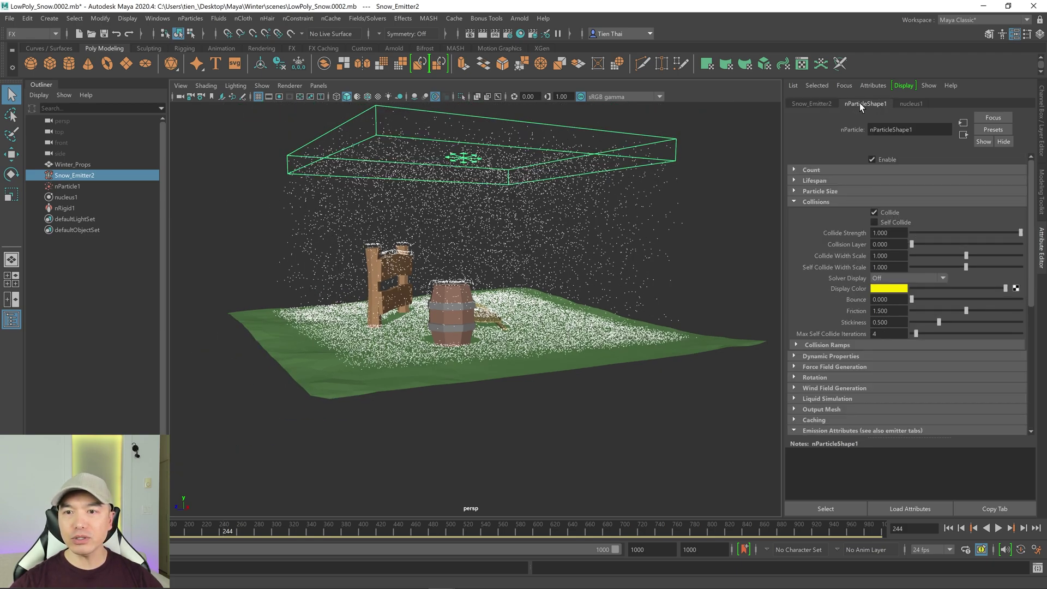
scroll(861, 345, down, 3)
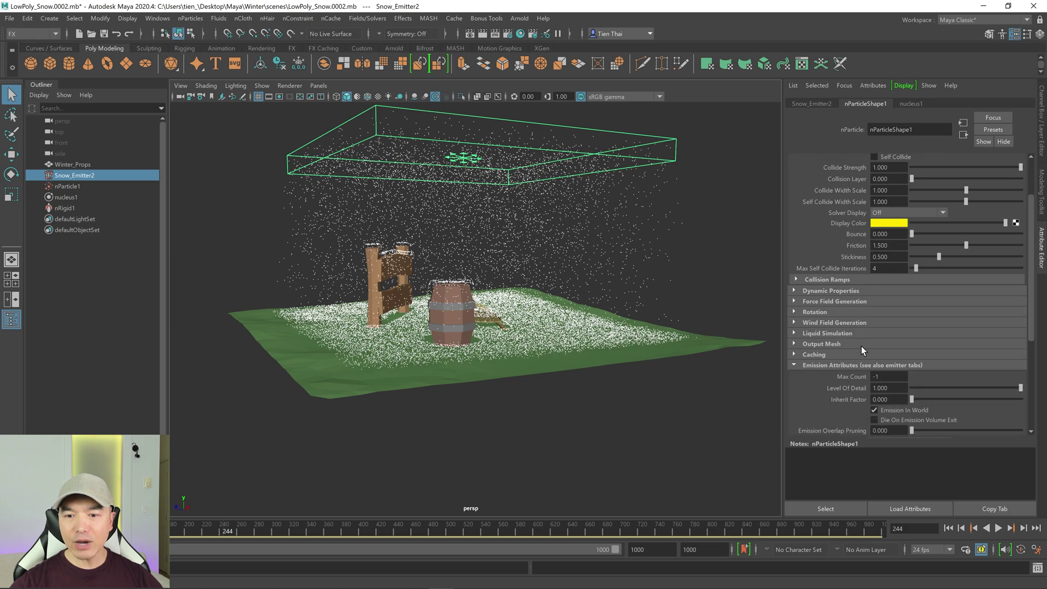
scroll(855, 212, up, 3)
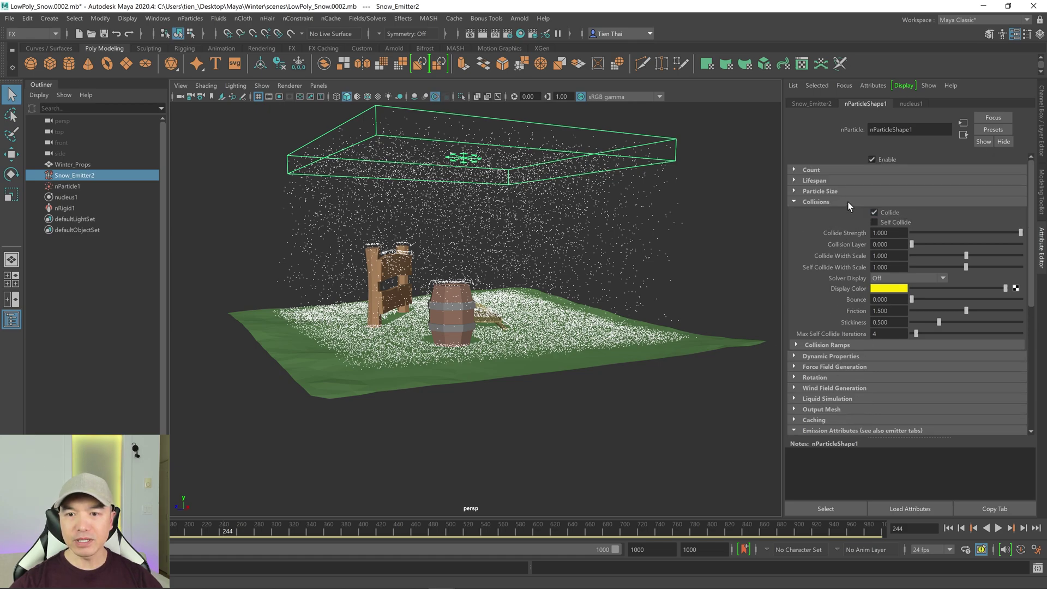
click(852, 203)
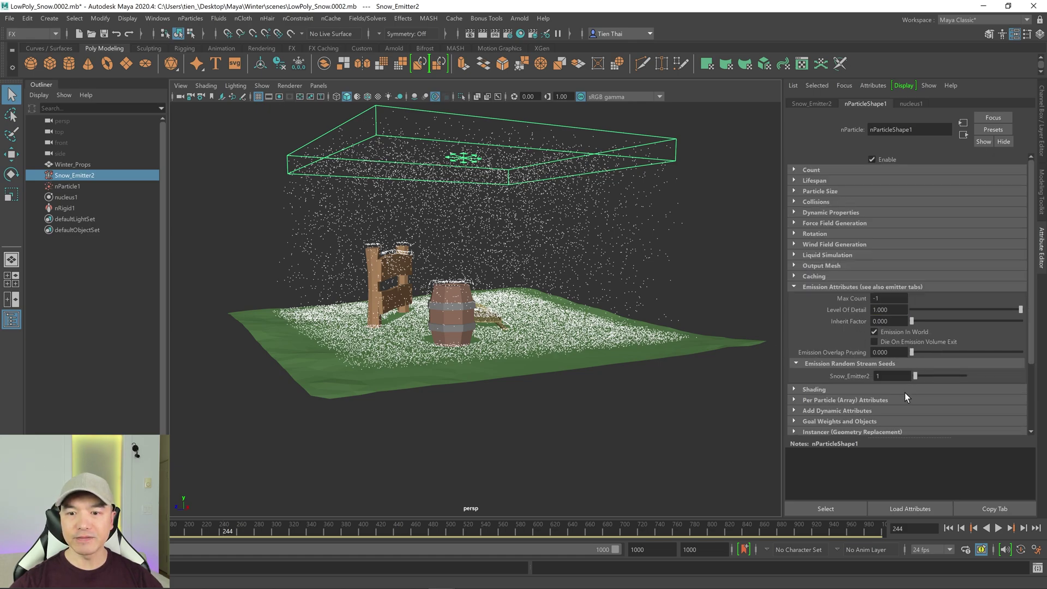
click(813, 287)
click(859, 286)
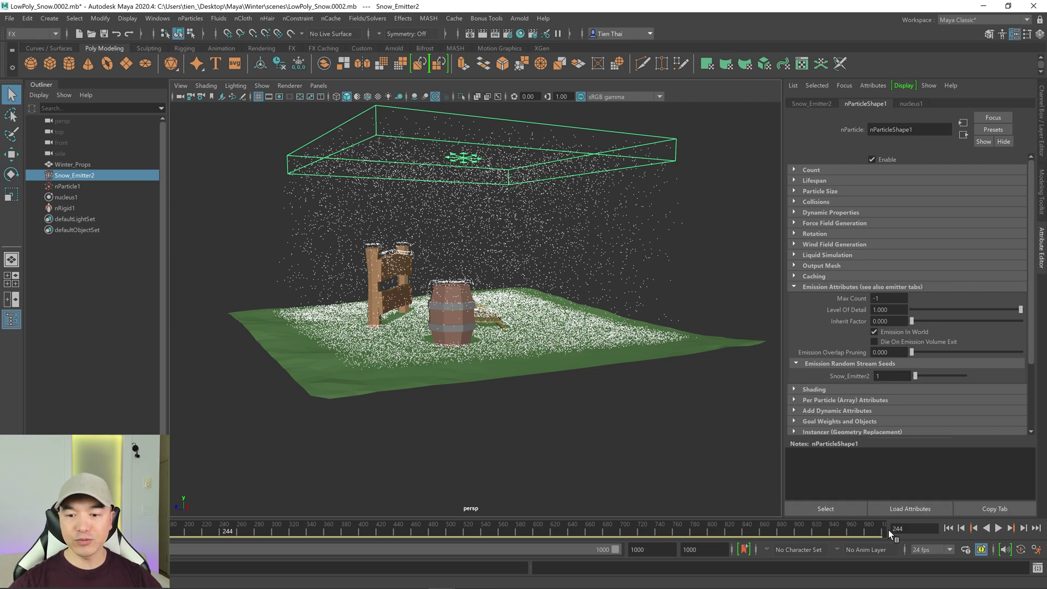
double_click(886, 298)
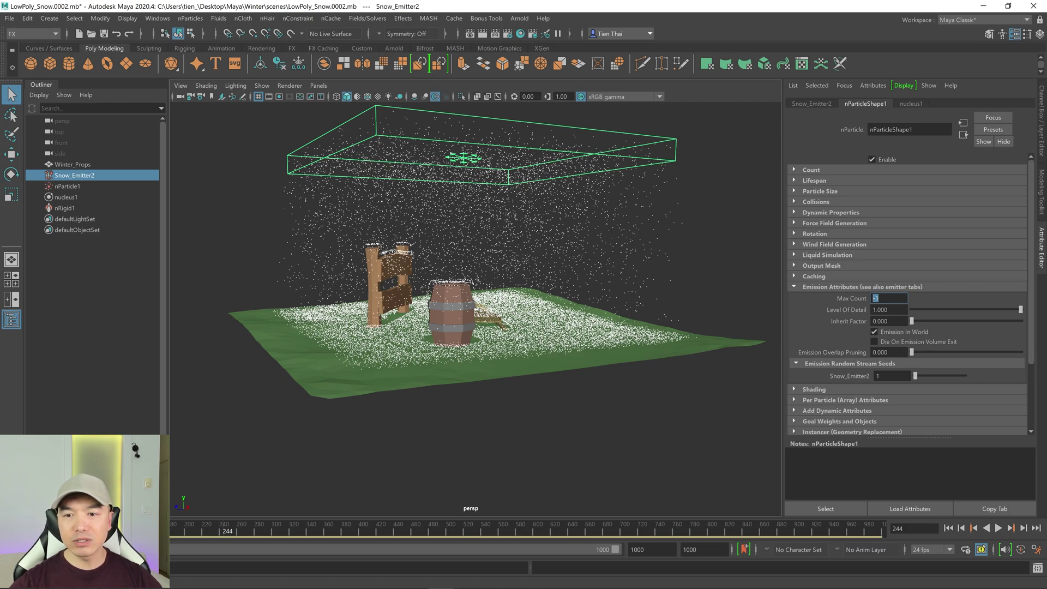
text(2)
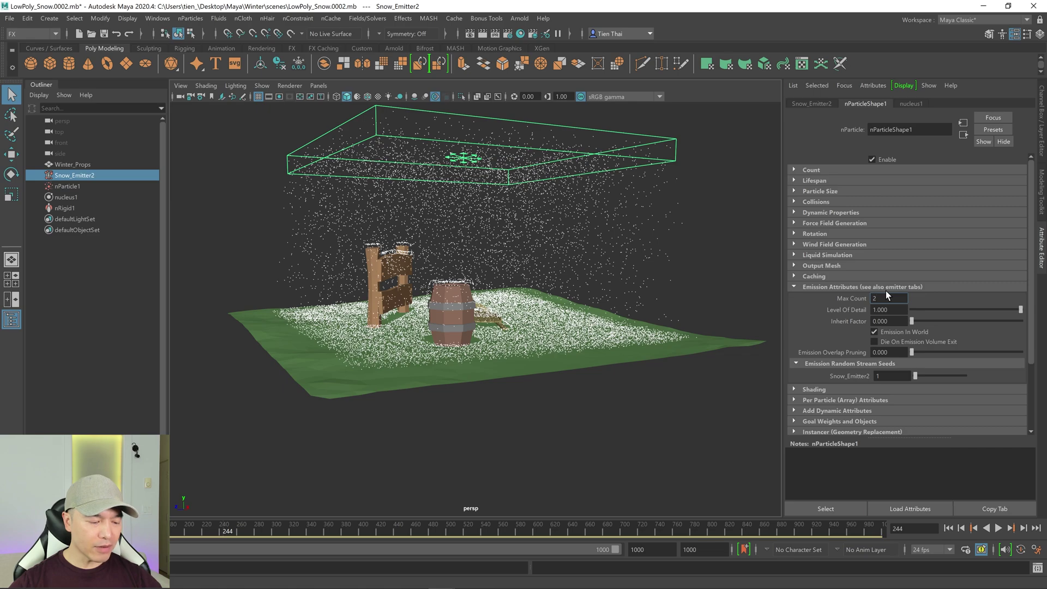
text(500)
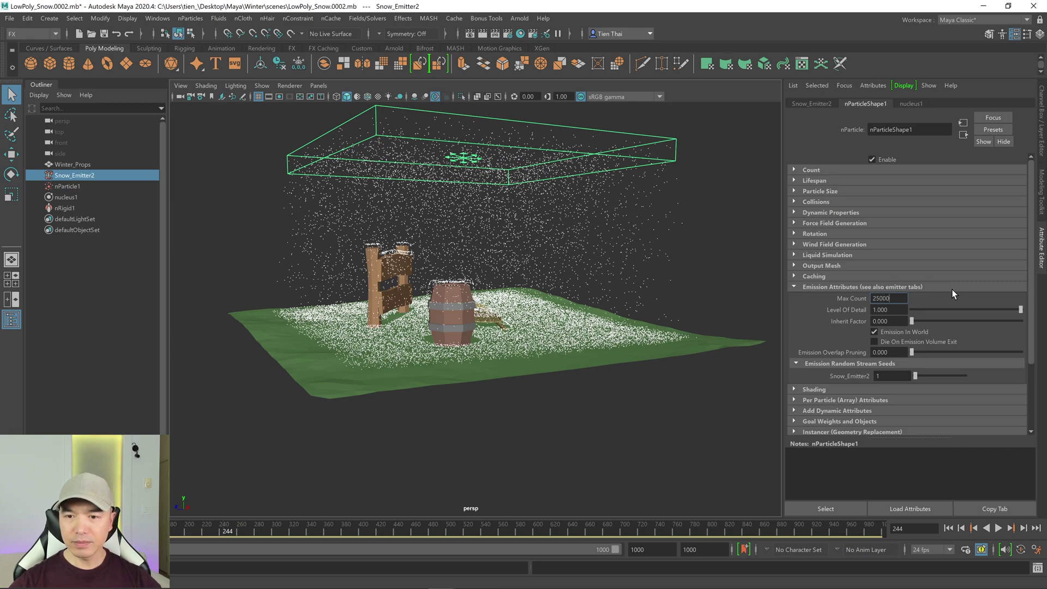
text(0)
key(Return)
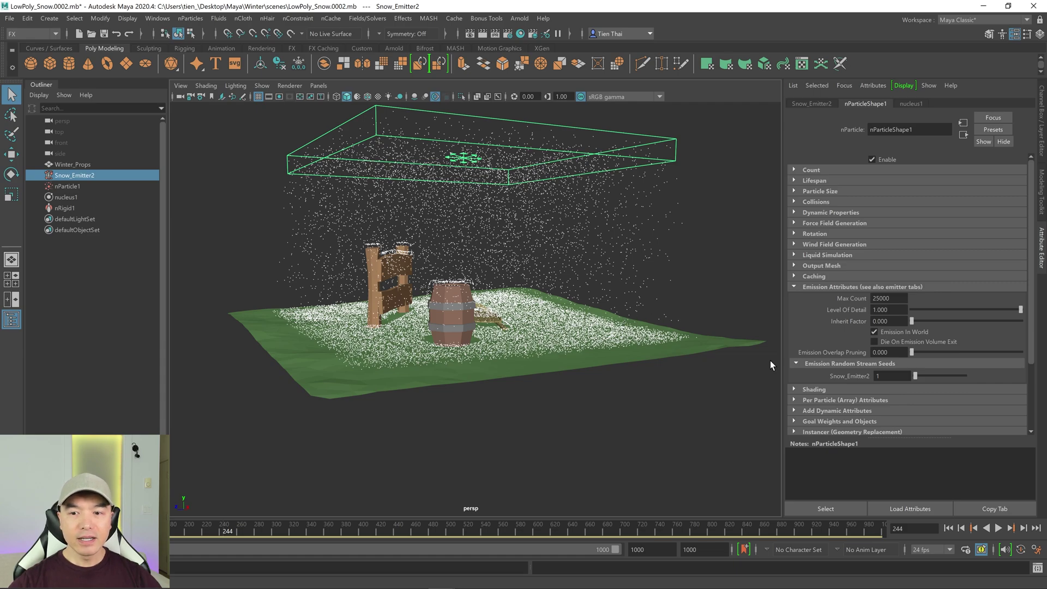
alt+drag(627, 349, 556, 373)
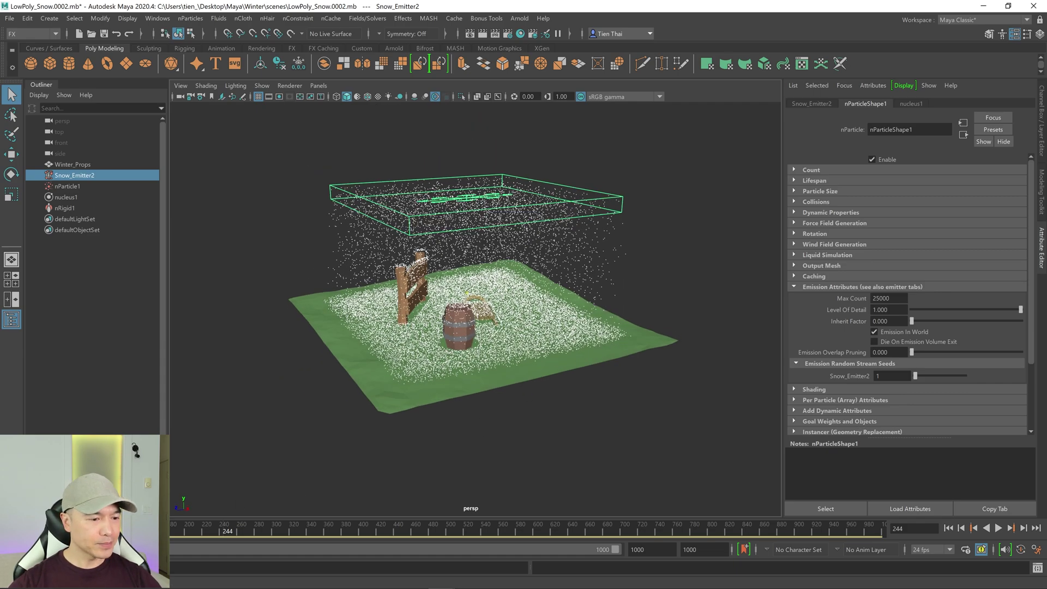
click(948, 528)
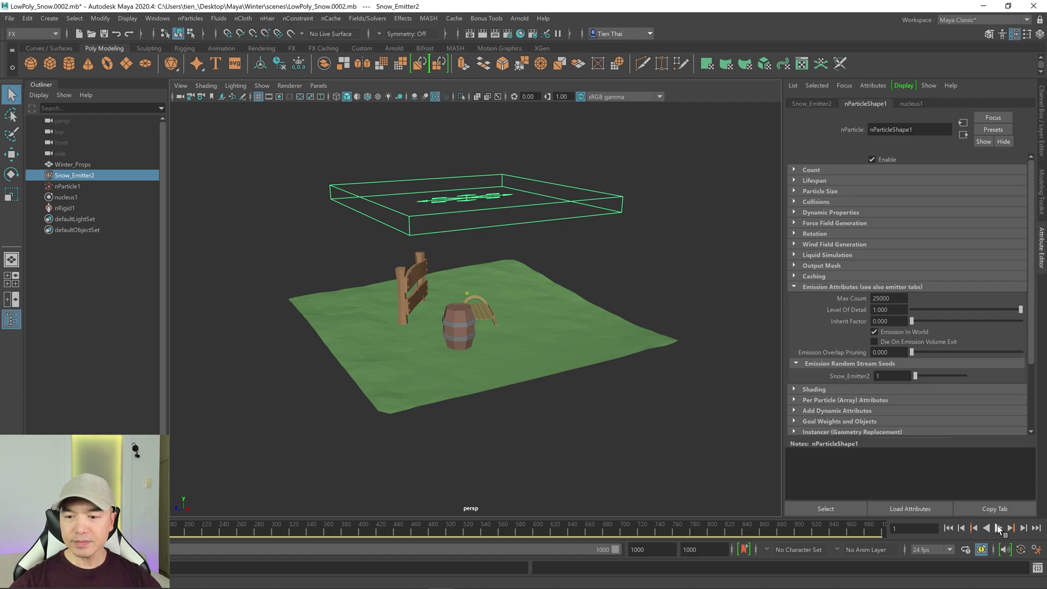
click(999, 527)
alt+drag(545, 284, 561, 250)
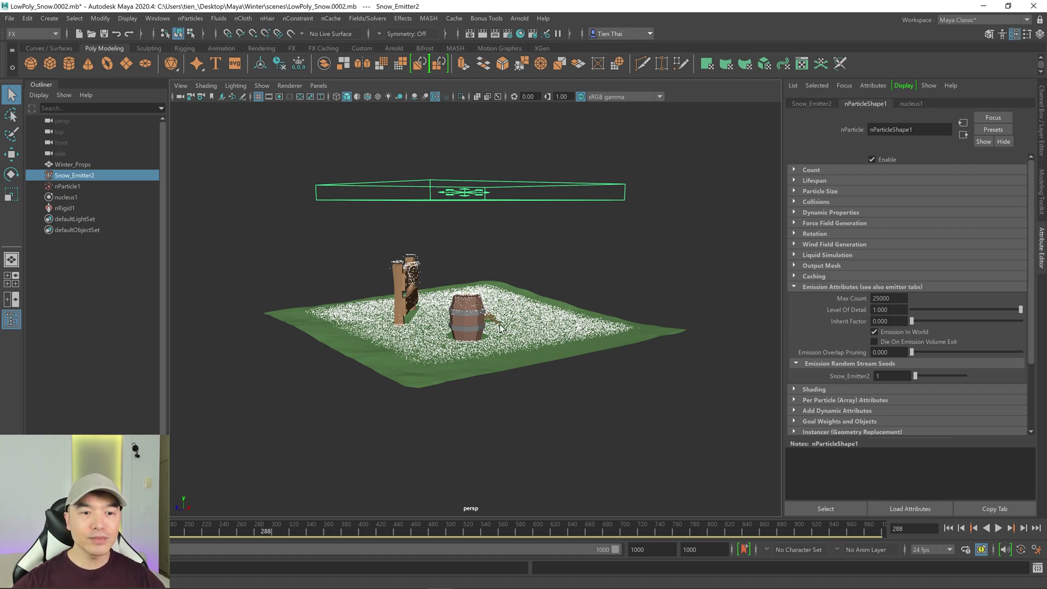
alt+drag(529, 352, 453, 327)
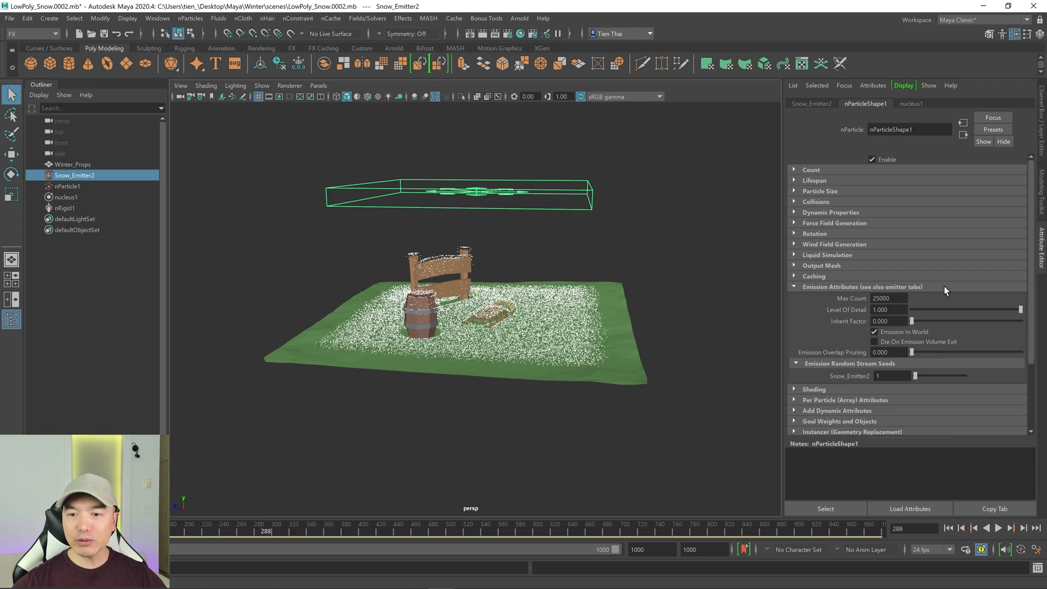
alt+drag(553, 311, 534, 290)
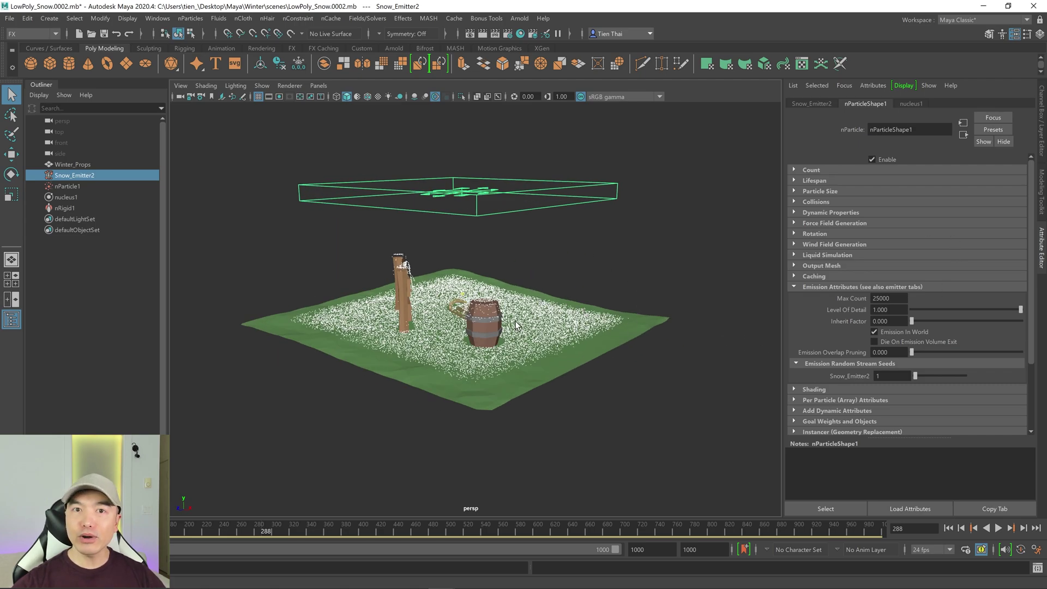
alt+drag(467, 297, 544, 339)
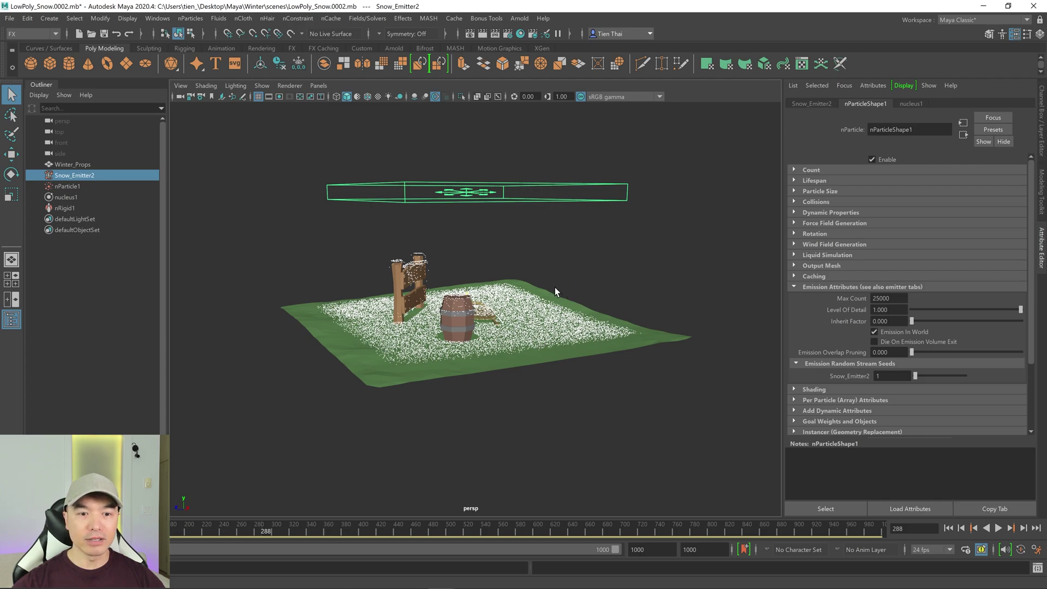
- Convert nParticle1 to a polygon mesh with Modify > Convert > nParticle to Polygons
click(67, 186)
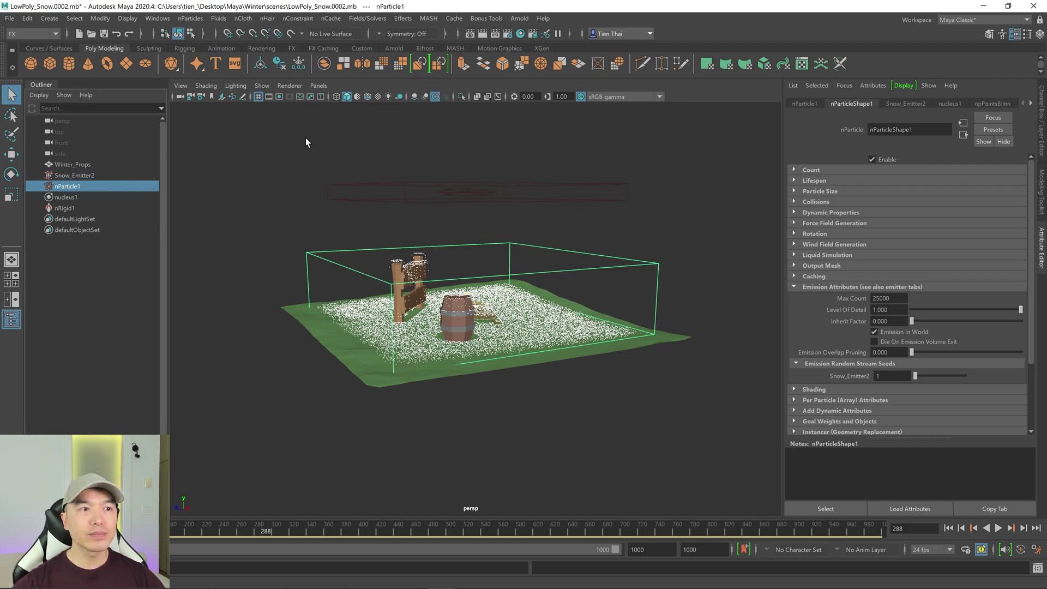
click(101, 18)
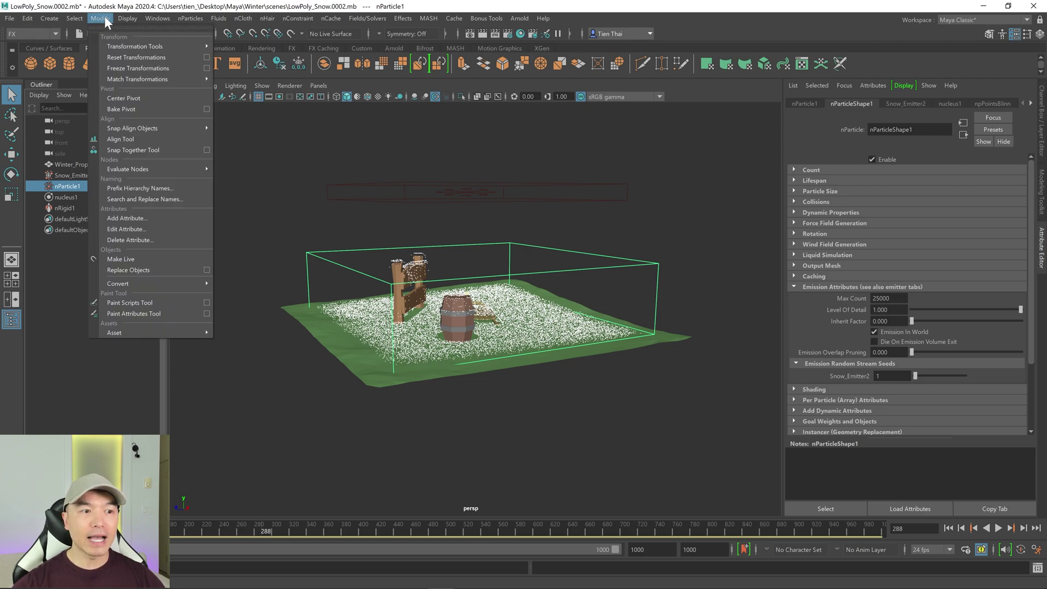
mouse_move(128, 282)
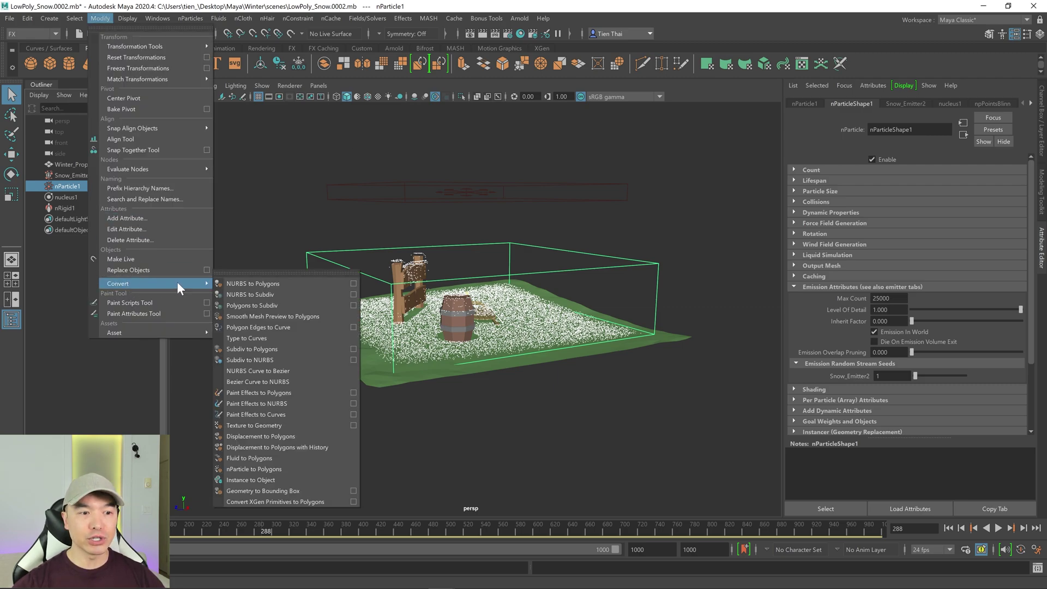
click(277, 468)
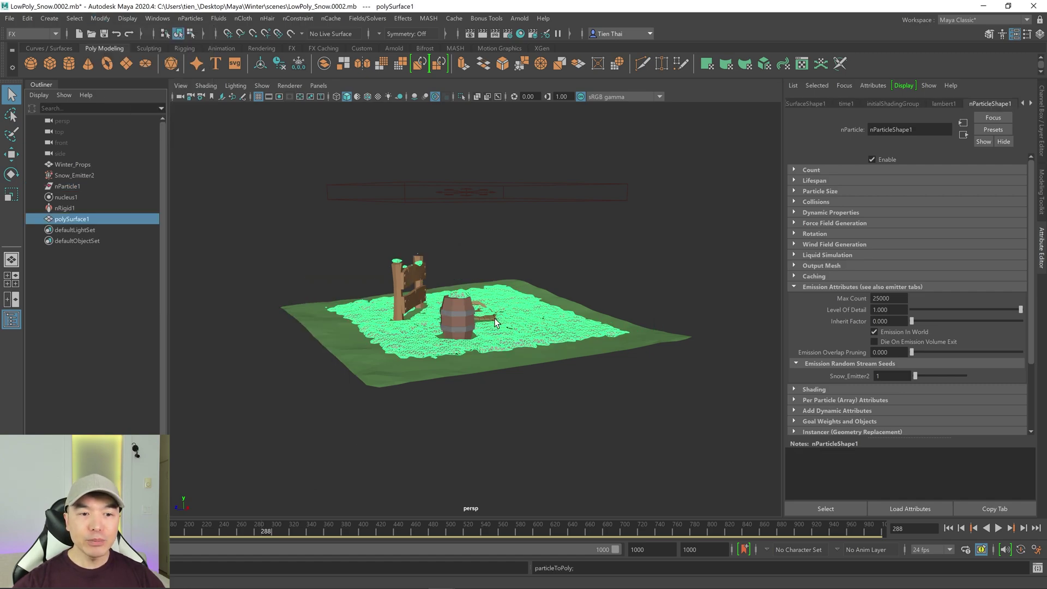
alt+drag(483, 349, 540, 379)
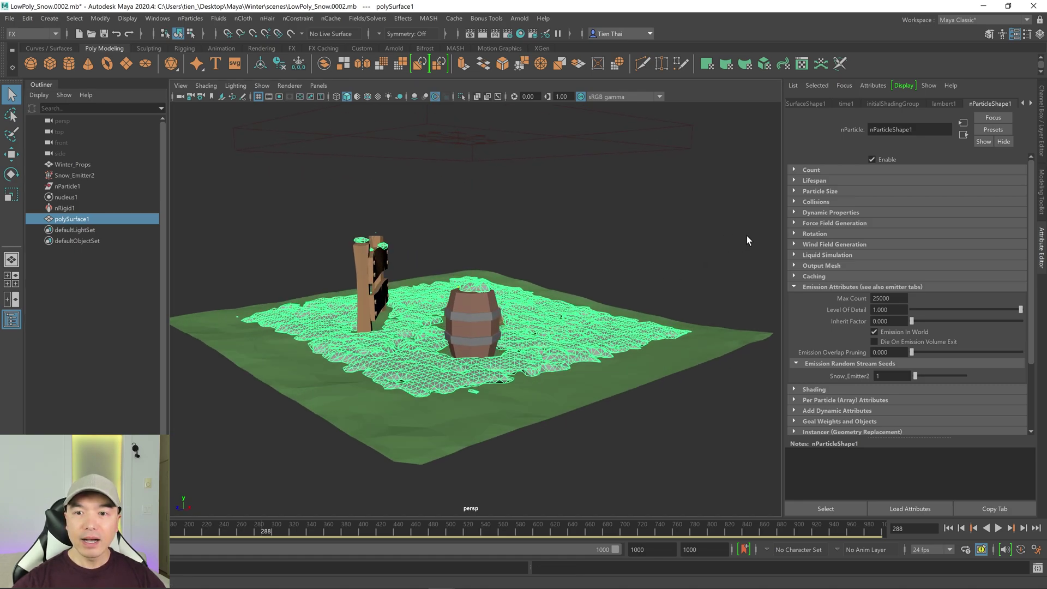
- Try larger particle radius values, then set the Radius to 0.2
click(839, 190)
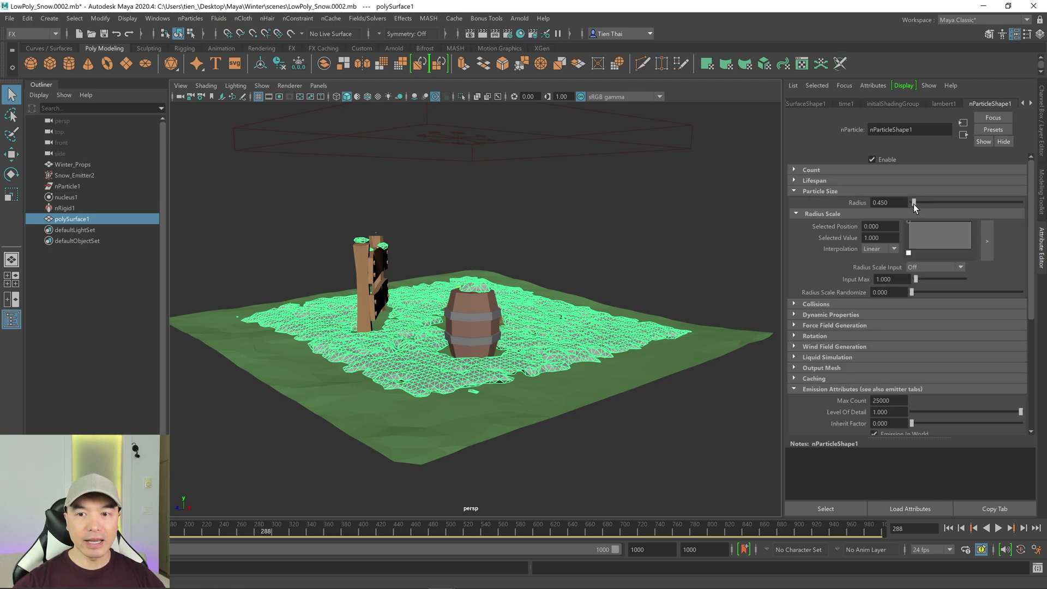
drag(915, 203, 921, 200)
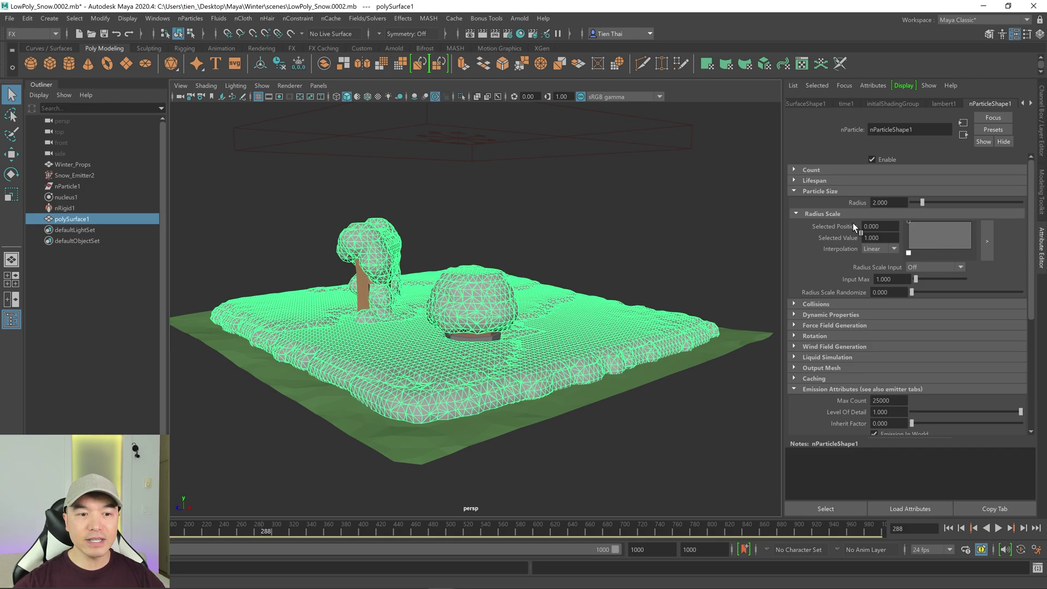
alt+drag(643, 242, 603, 247)
alt+right_drag(604, 246, 656, 257)
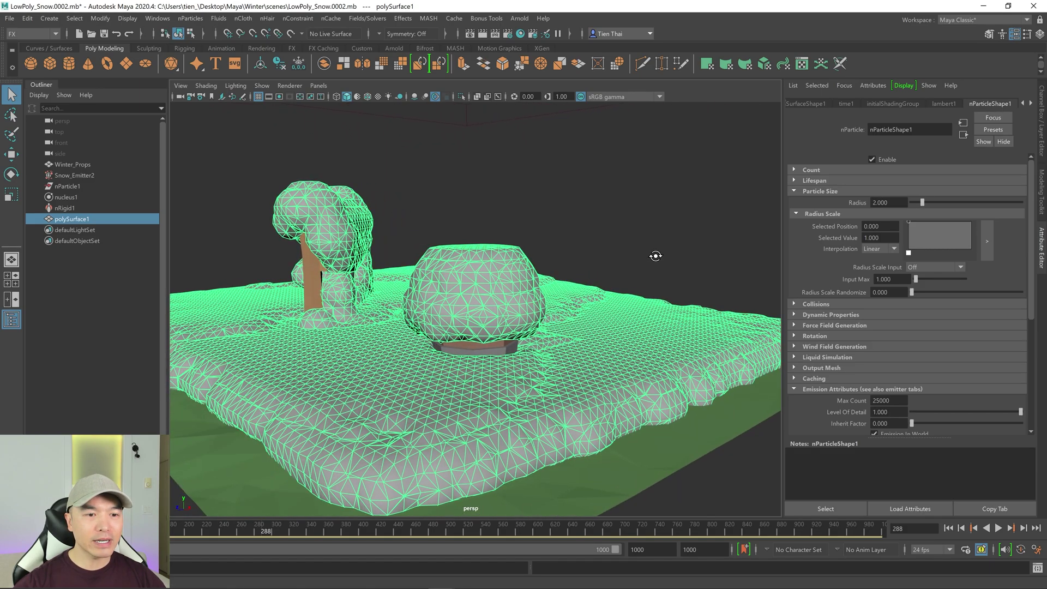
click(915, 202)
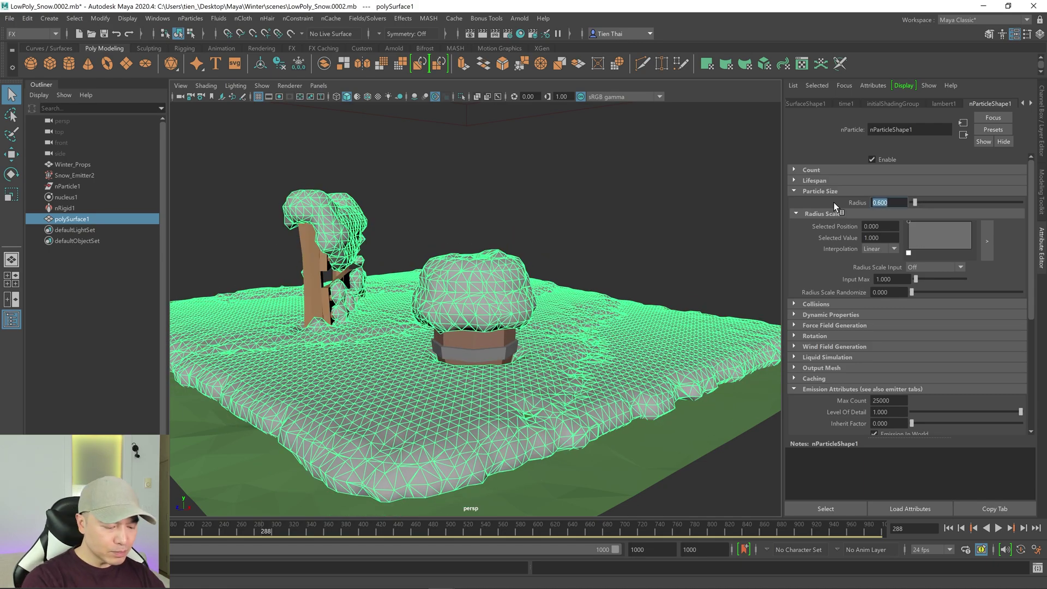
key(BackSpace)
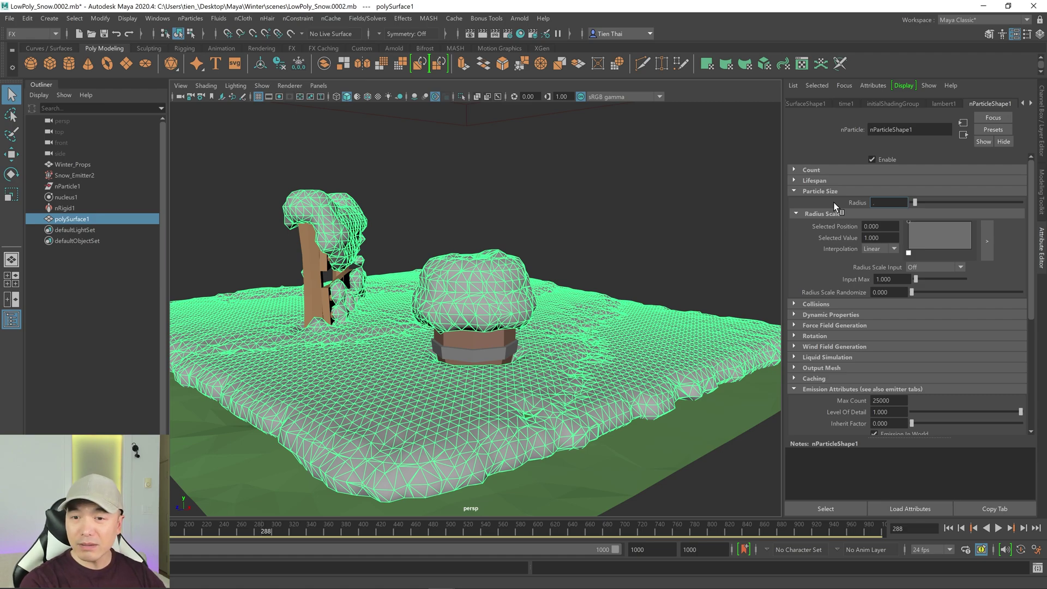
text(0.2)
key(Return)
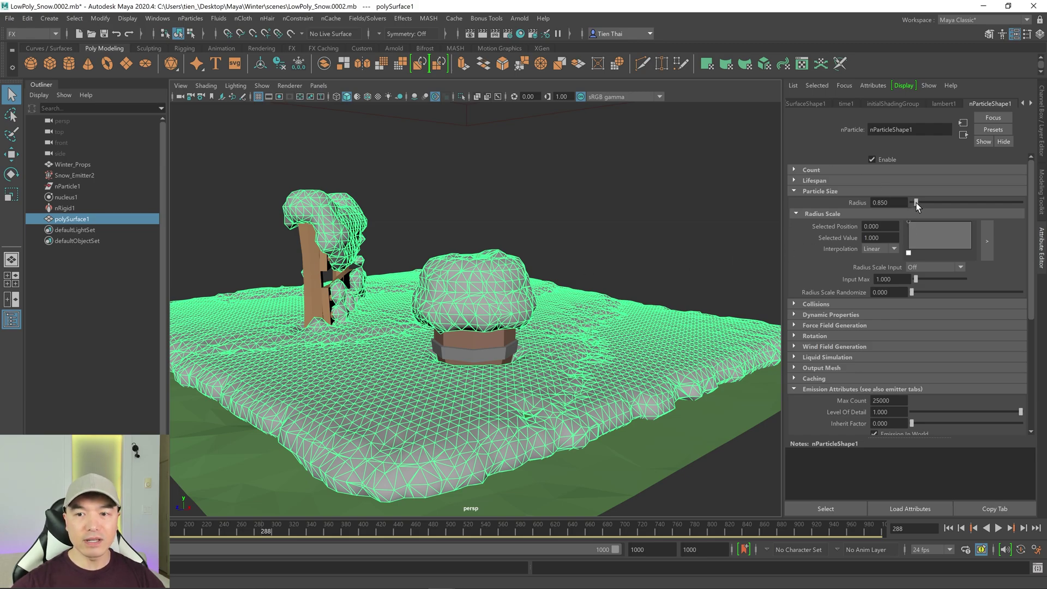
- Set the particle Radius to 0.1 for a thinner snow layer
drag(912, 202, 911, 202)
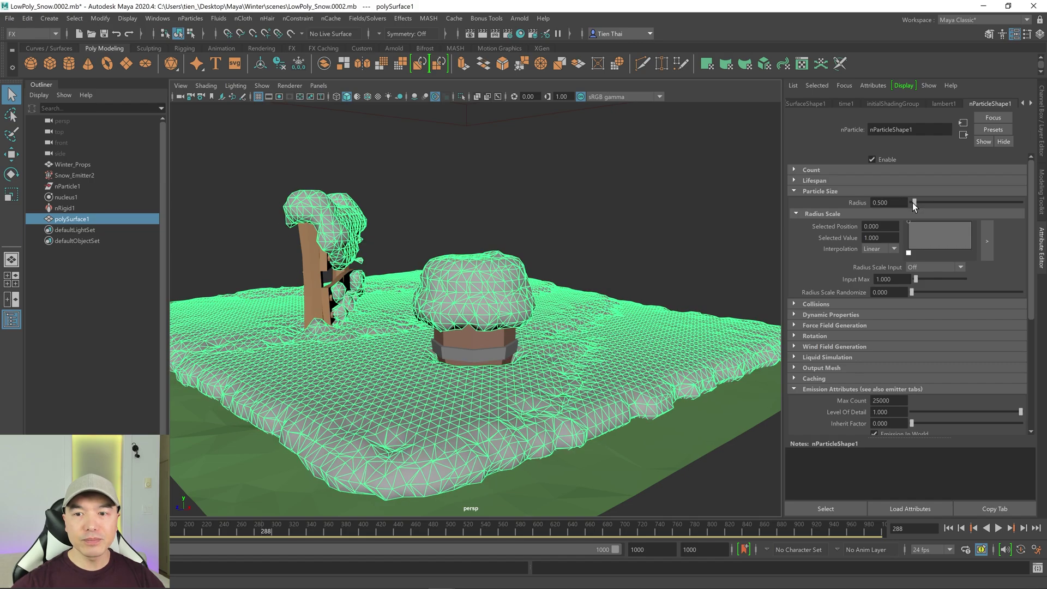
double_click(879, 202)
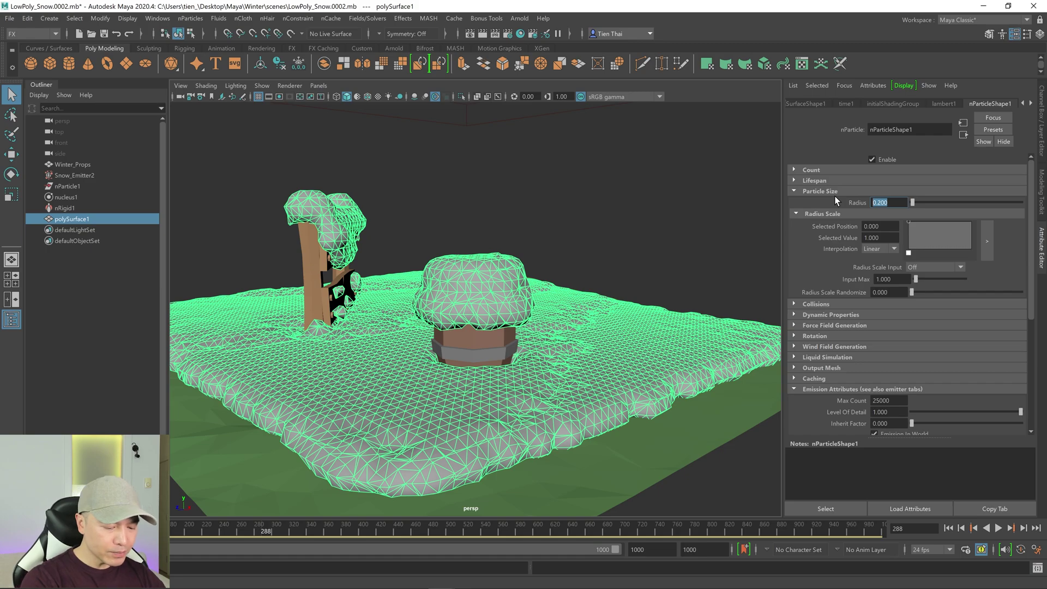
text(0.1)
key(Return)
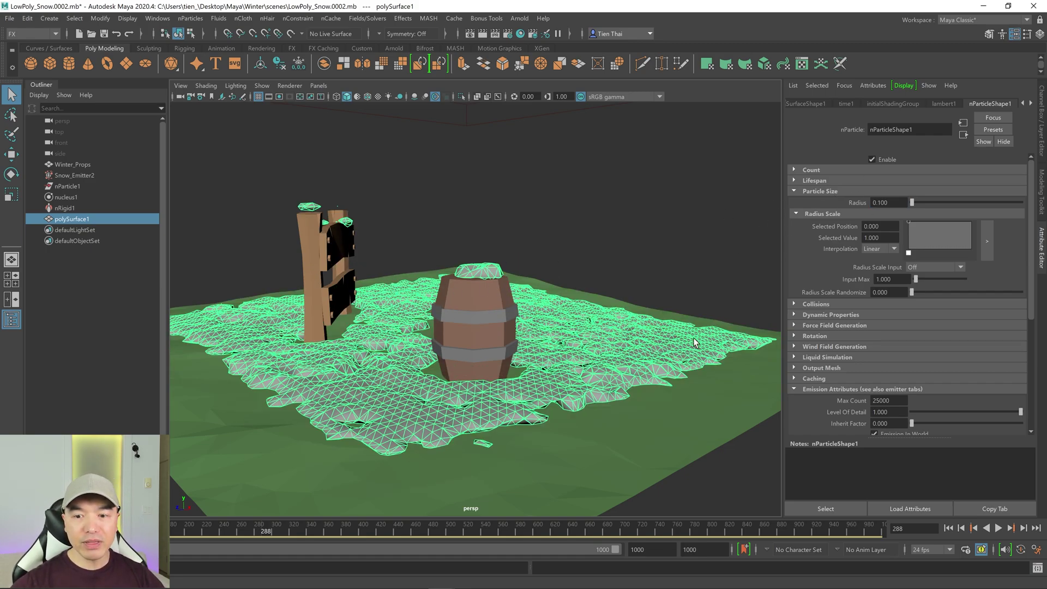
- Collapse Emission Attributes and expand the Output Mesh section of nParticleShape1
scroll(867, 361, down, 3)
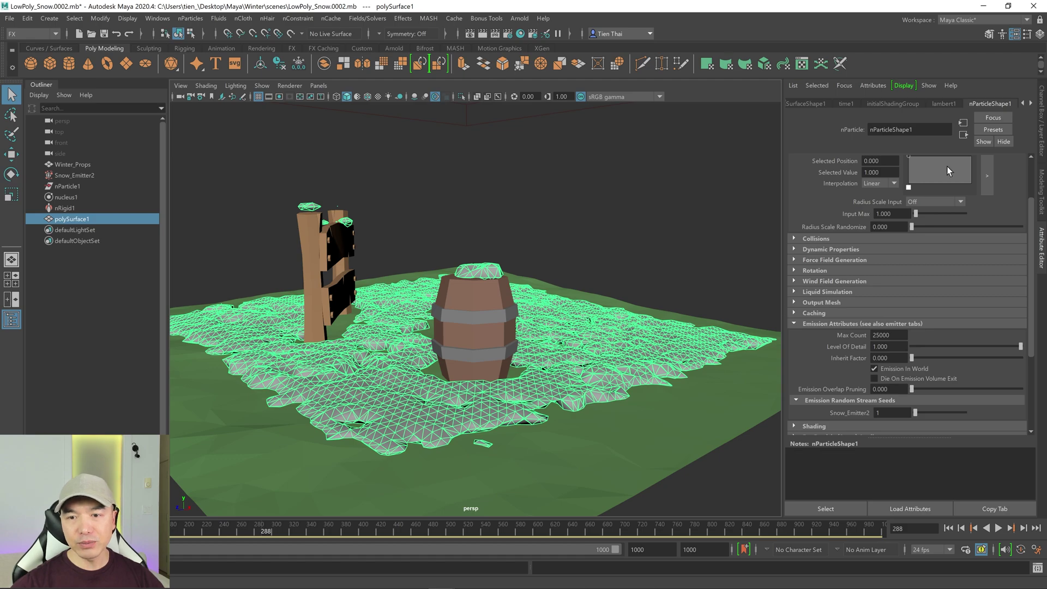
scroll(945, 208, down, 2)
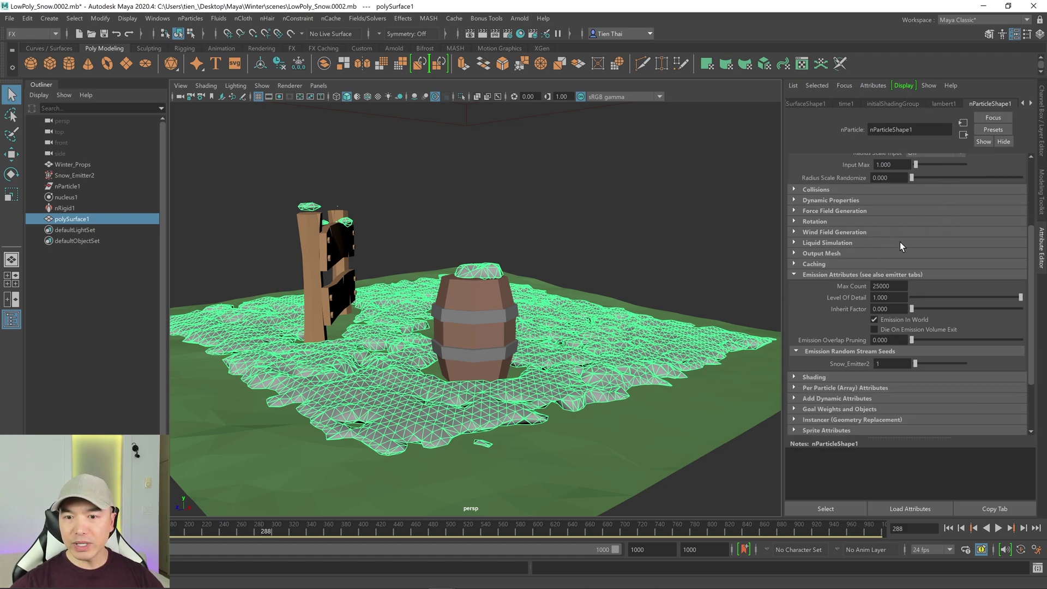
scroll(900, 245, down, 2)
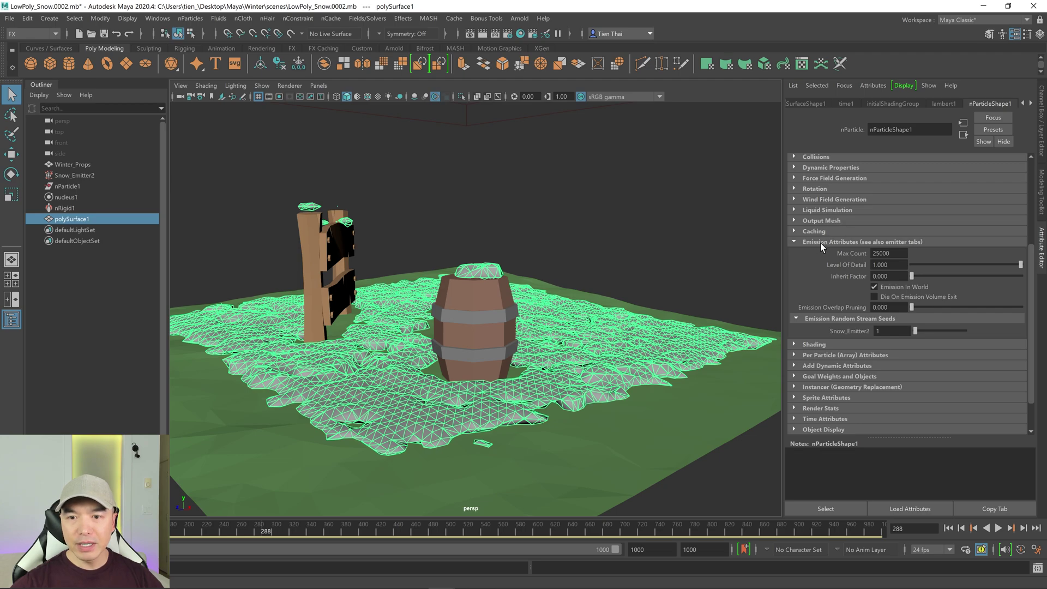
click(820, 243)
click(815, 269)
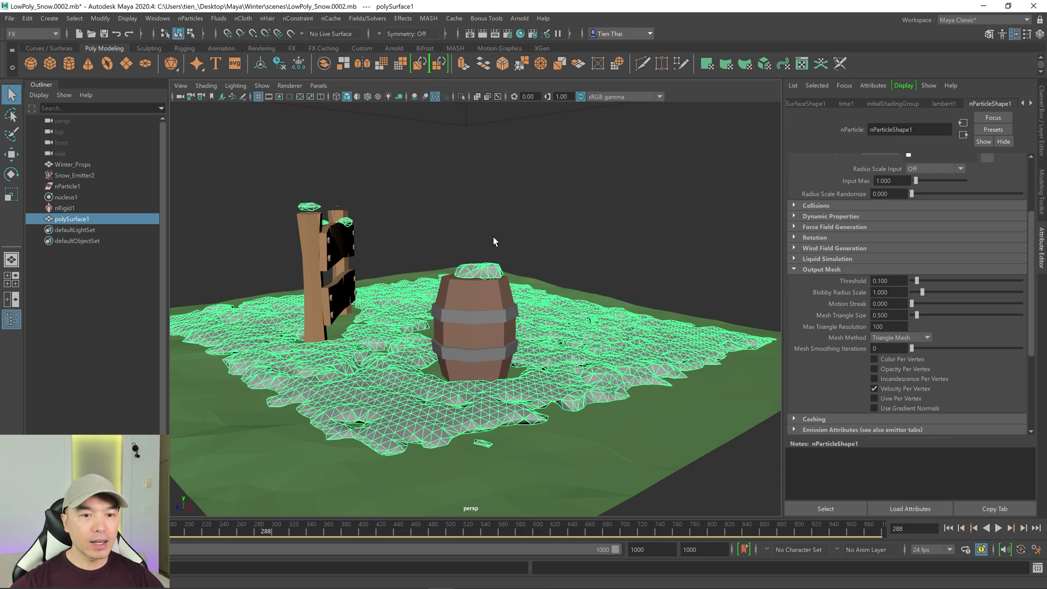
alt+drag(434, 325, 479, 305)
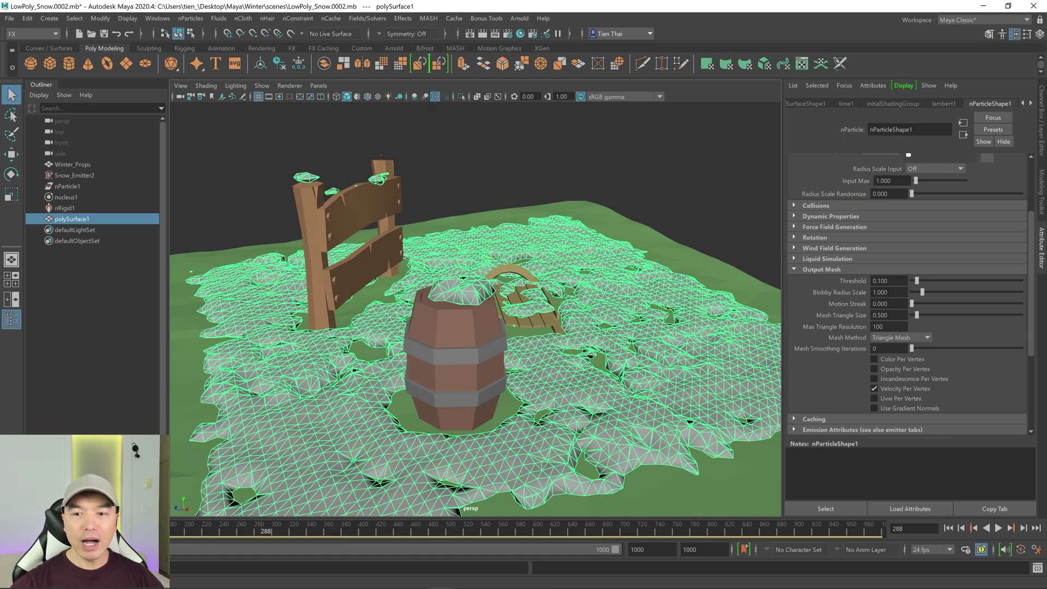
- Set the Output Mesh Threshold to 0.05 for a denser snow mesh
scroll(887, 256, up, 4)
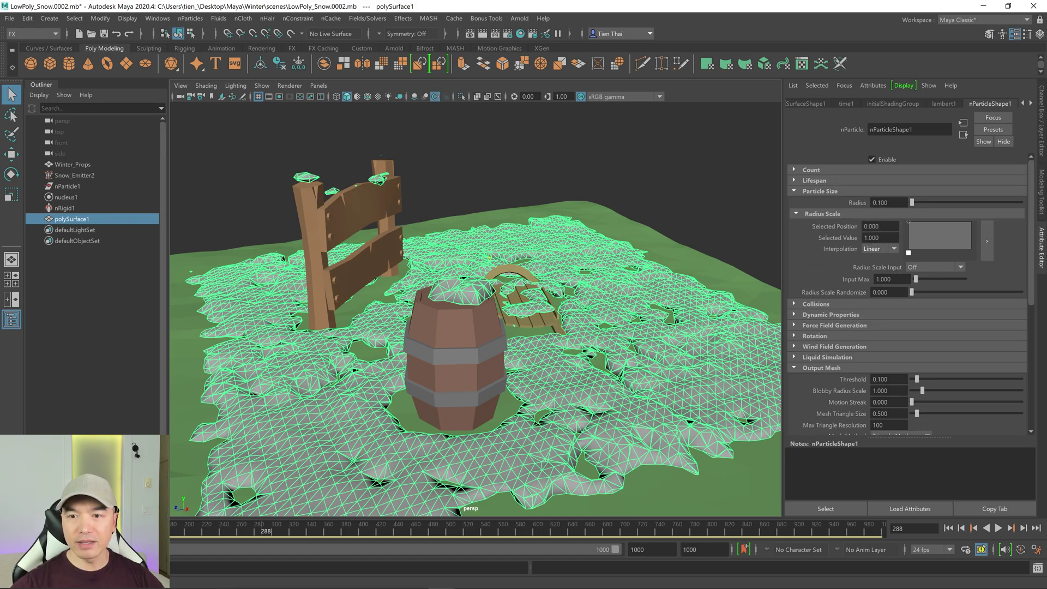
scroll(879, 307, down, 5)
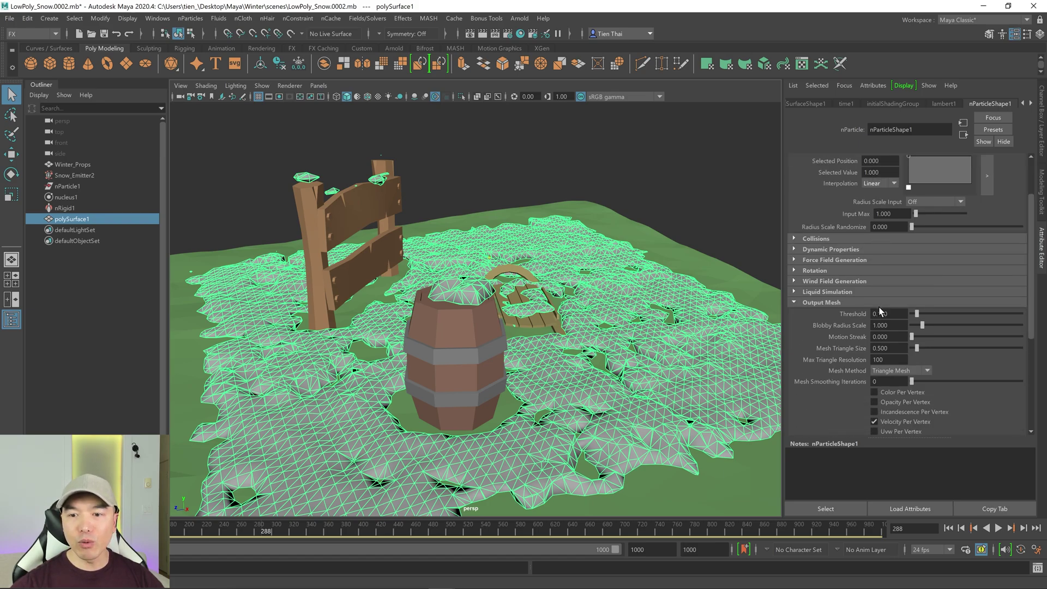
click(887, 264)
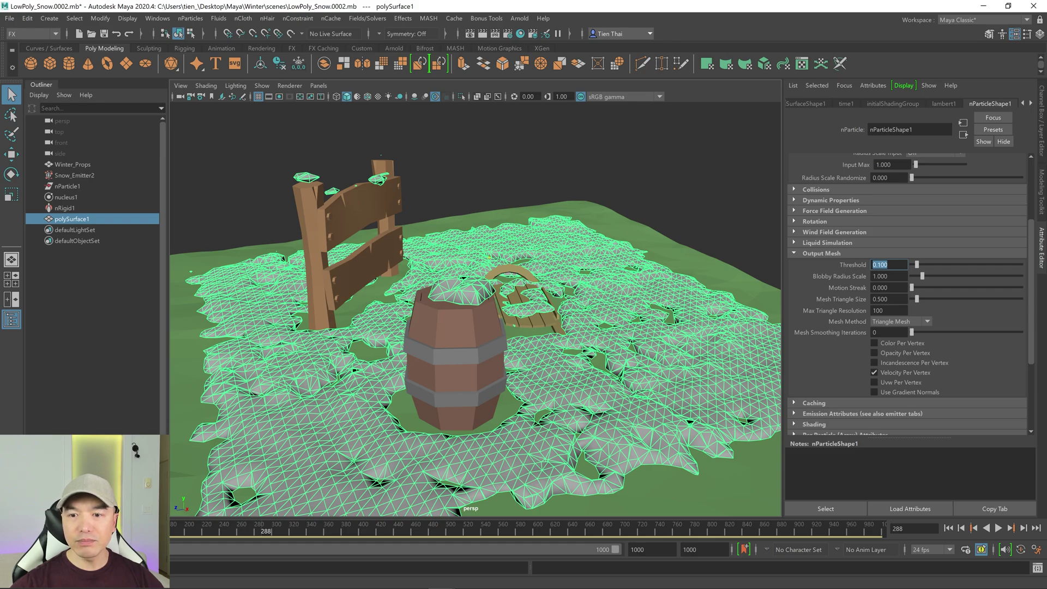
key(BackSpace)
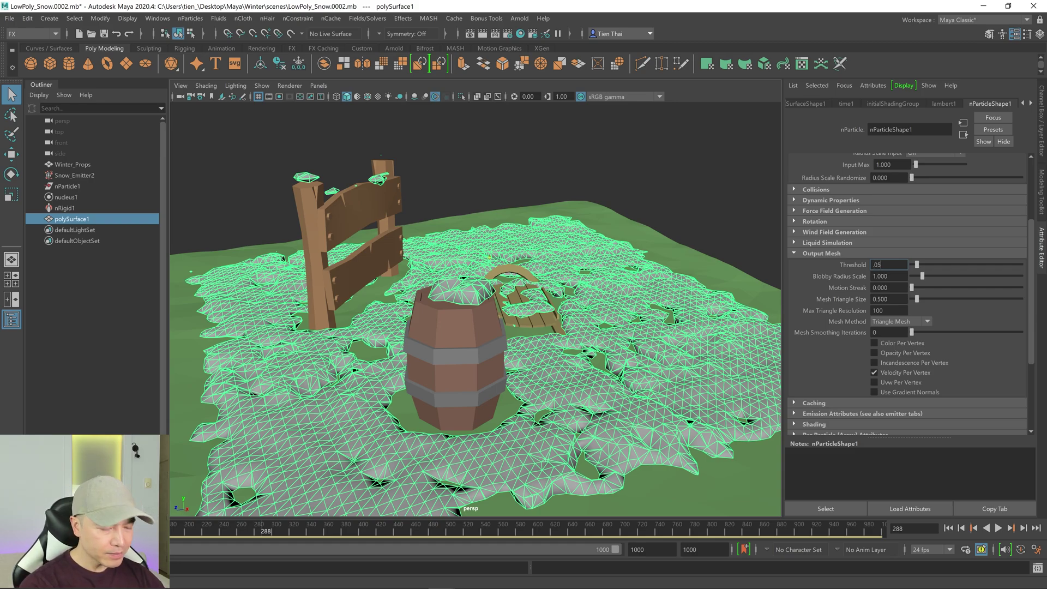
text(.05)
key(Return)
alt+drag(449, 244, 393, 244)
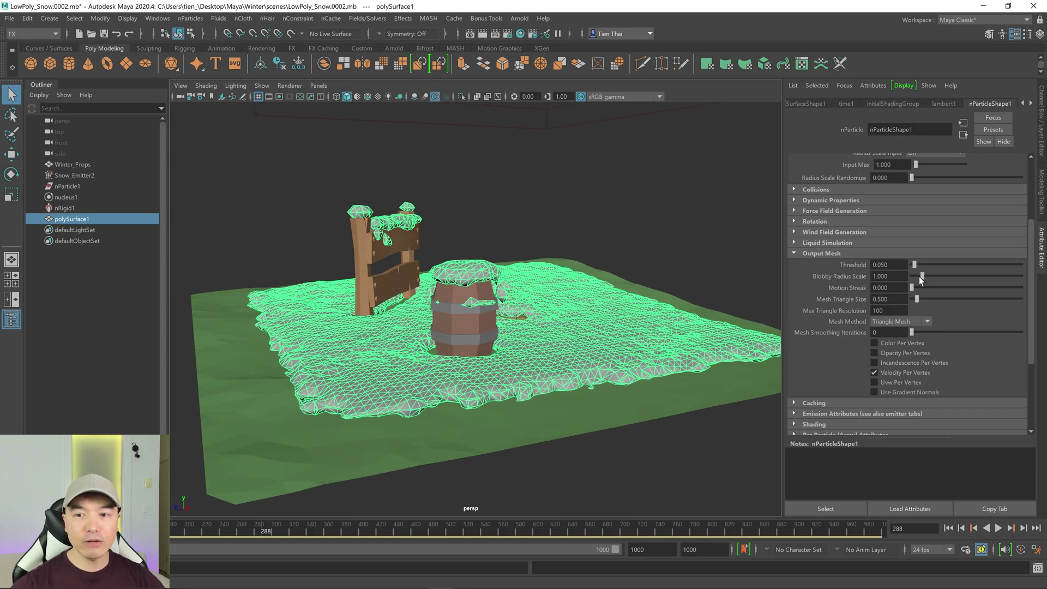
- Increase the Output Mesh blobby radius scale and check the snow around the fence and barrel
scroll(622, 242, up, 8)
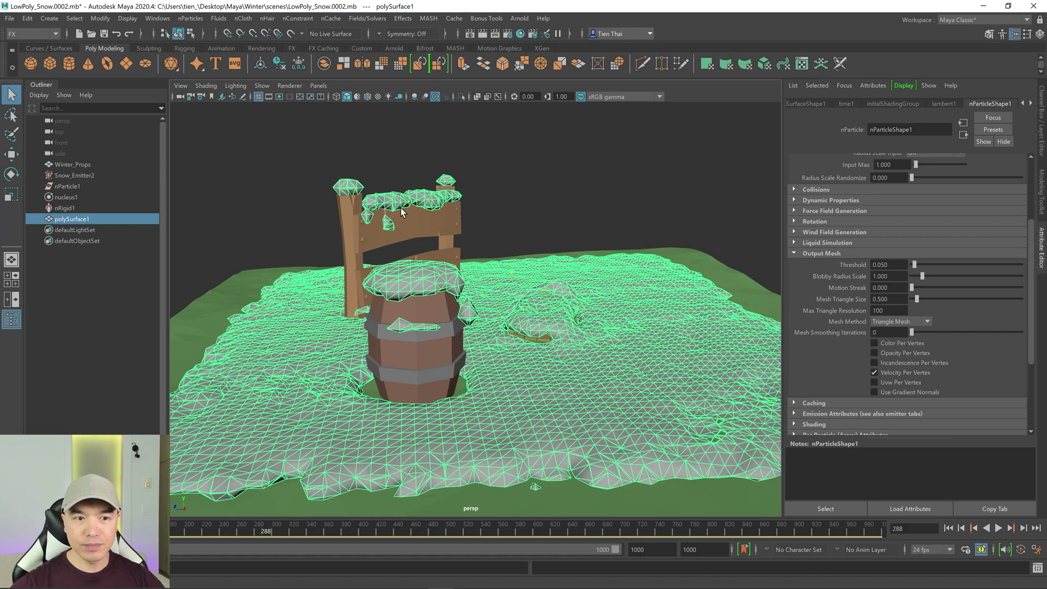
drag(923, 279, 936, 273)
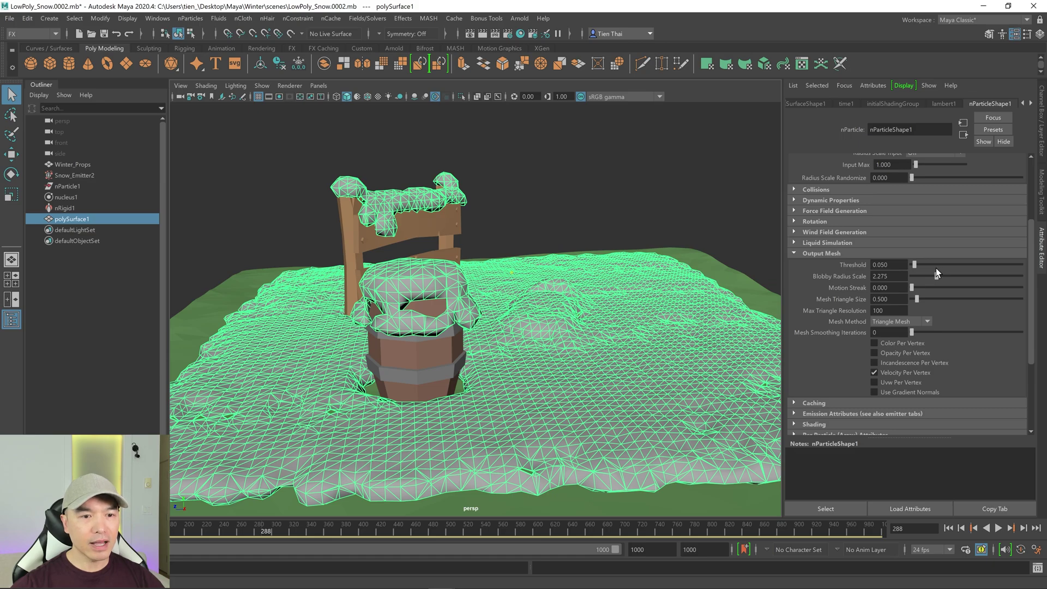
alt+drag(703, 343, 482, 345)
alt+drag(524, 232, 467, 230)
alt+drag(589, 209, 465, 299)
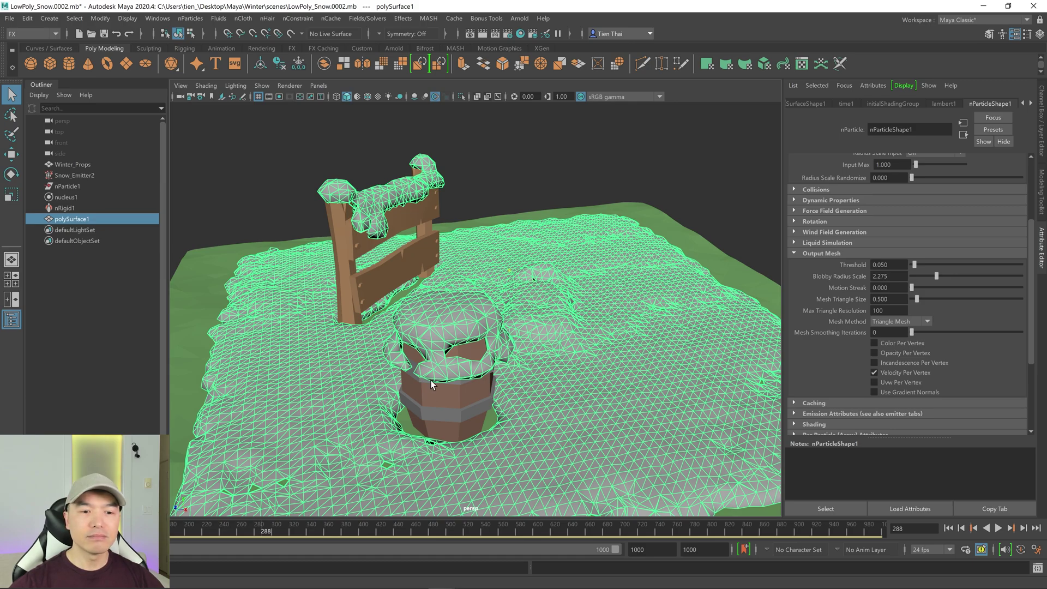
scroll(486, 417, down, 3)
mouse_move(509, 361)
alt+mouse_down()
mouse_move(519, 358)
mouse_move(502, 353)
alt+mouse_up()
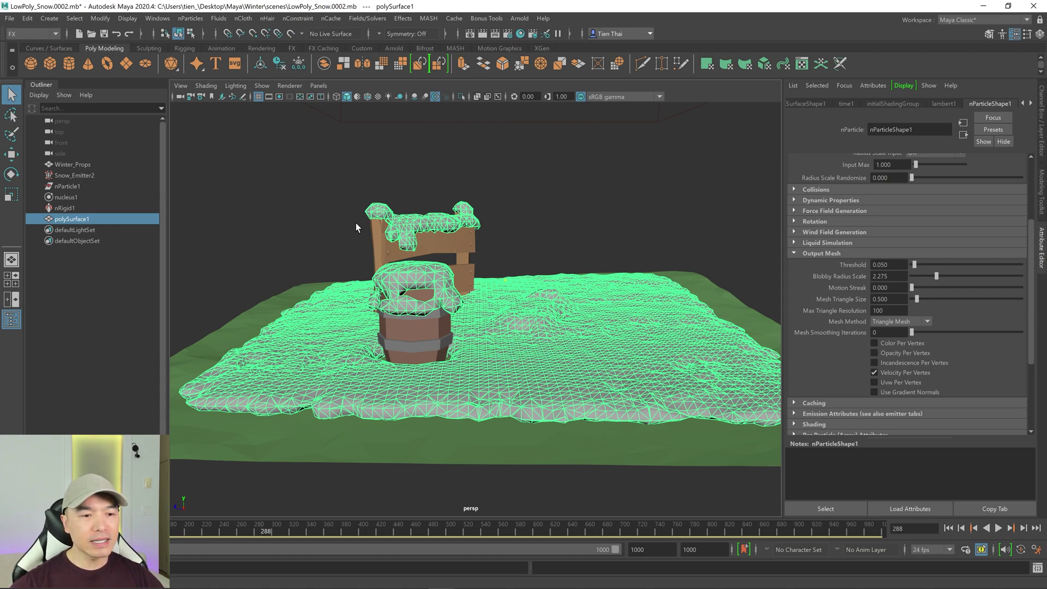
- Hide the Attribute Editor and Outliner and switch to the Modeling menu set
click(1042, 251)
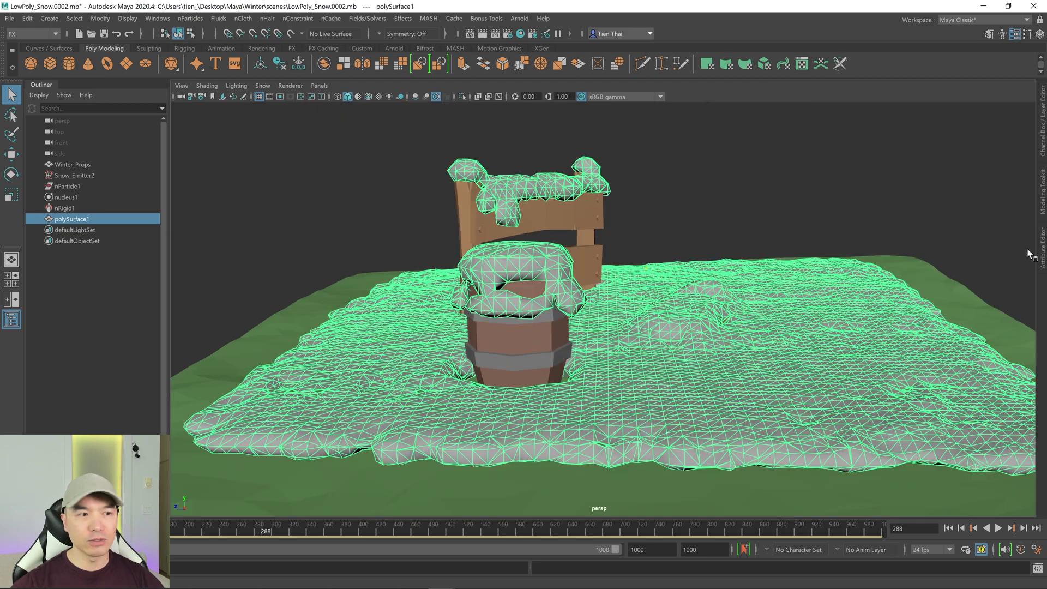
click(41, 85)
scroll(545, 295, down, 3)
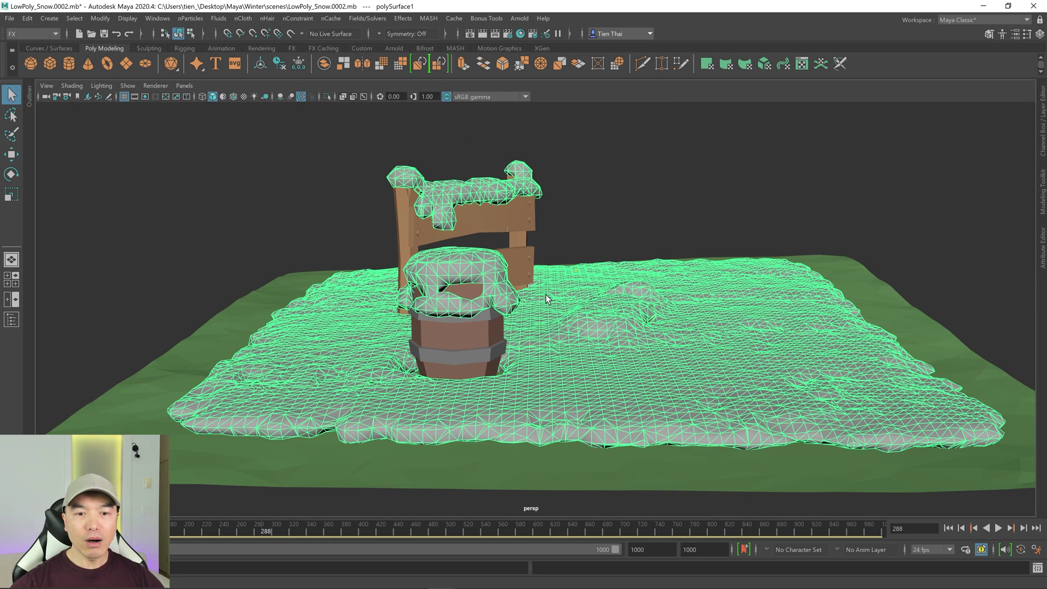
alt+drag(545, 294, 591, 321)
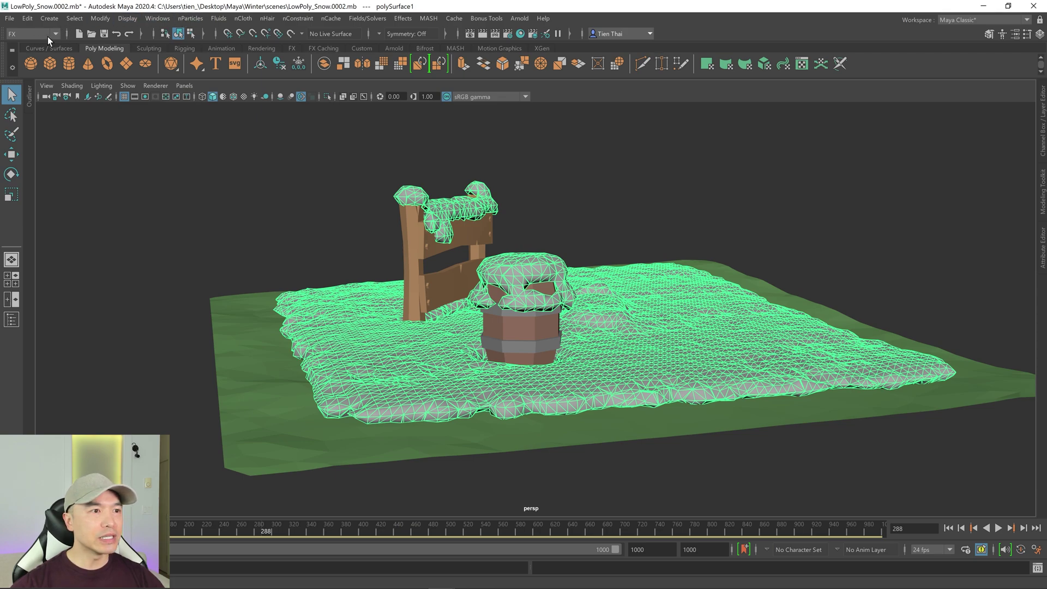
click(47, 35)
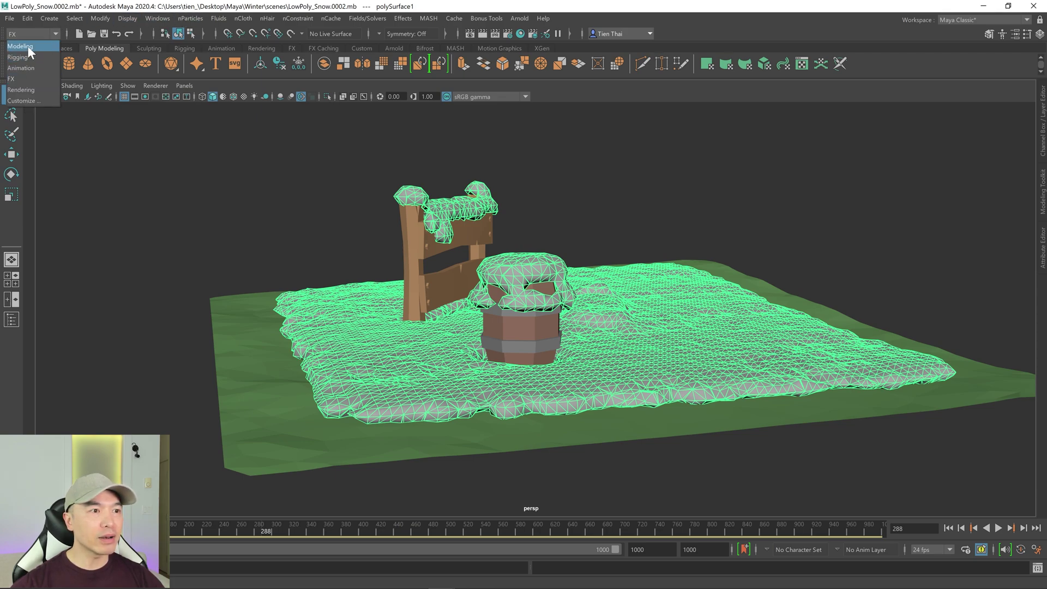
click(28, 46)
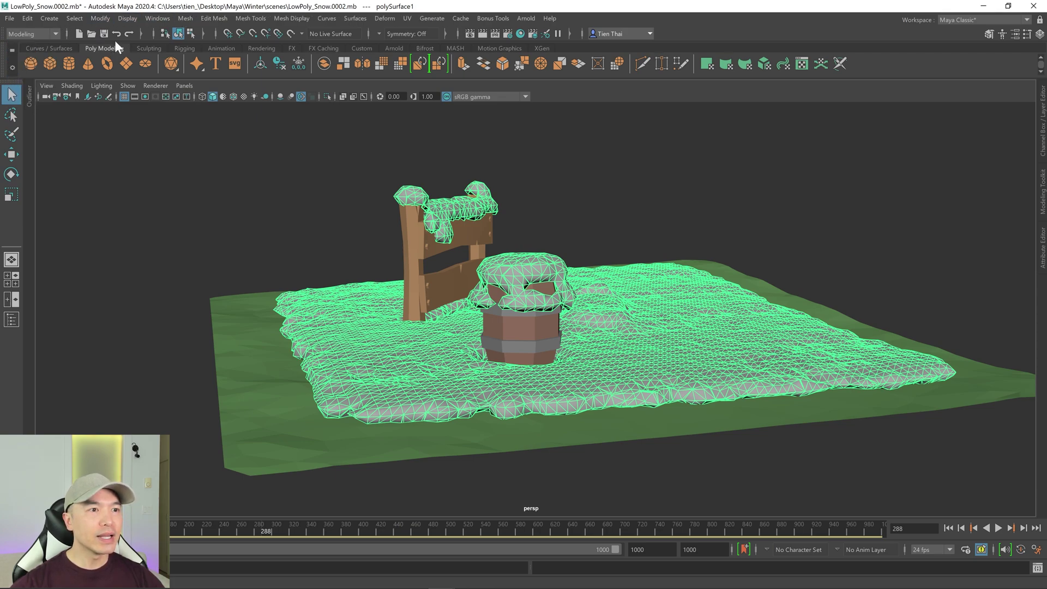
- Run Mesh Cleanup with reset settings, fixing n-sided, holed, non-planar and lamina faces
click(187, 21)
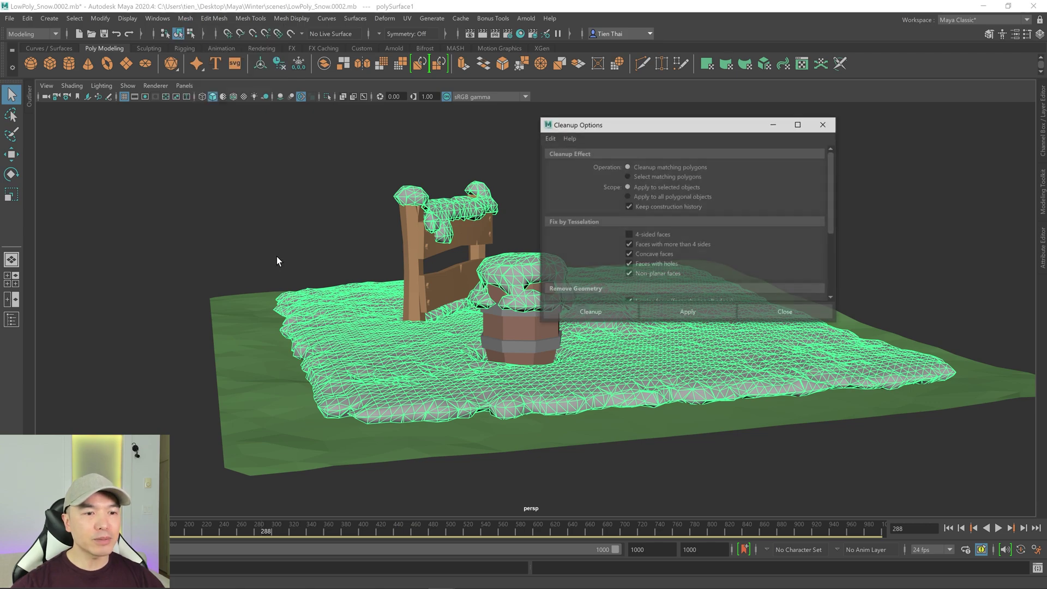
click(549, 138)
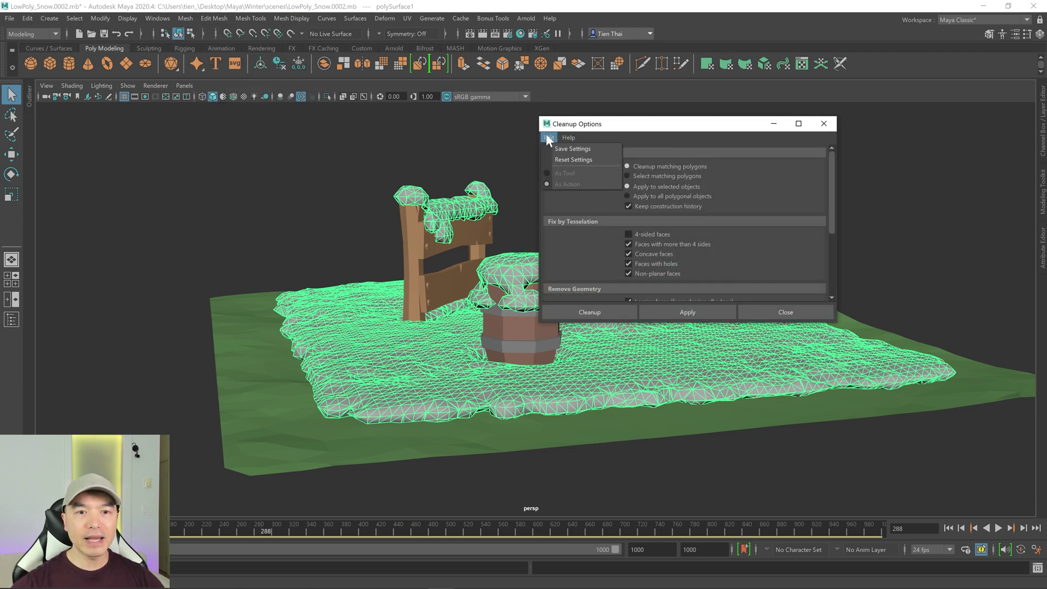
click(563, 160)
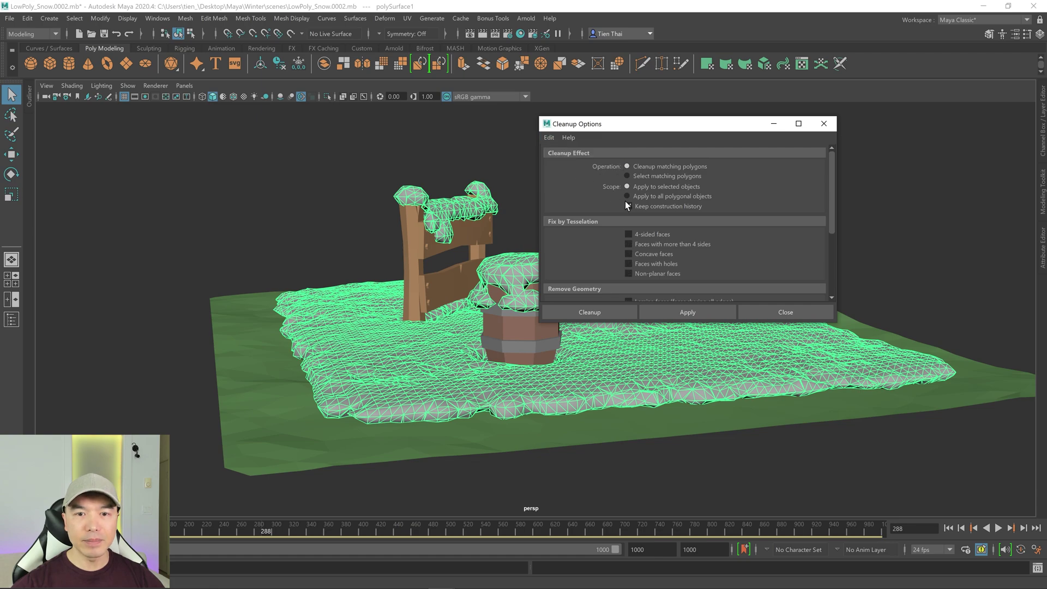
click(629, 243)
click(628, 263)
click(628, 273)
scroll(649, 265, down, 1)
click(628, 252)
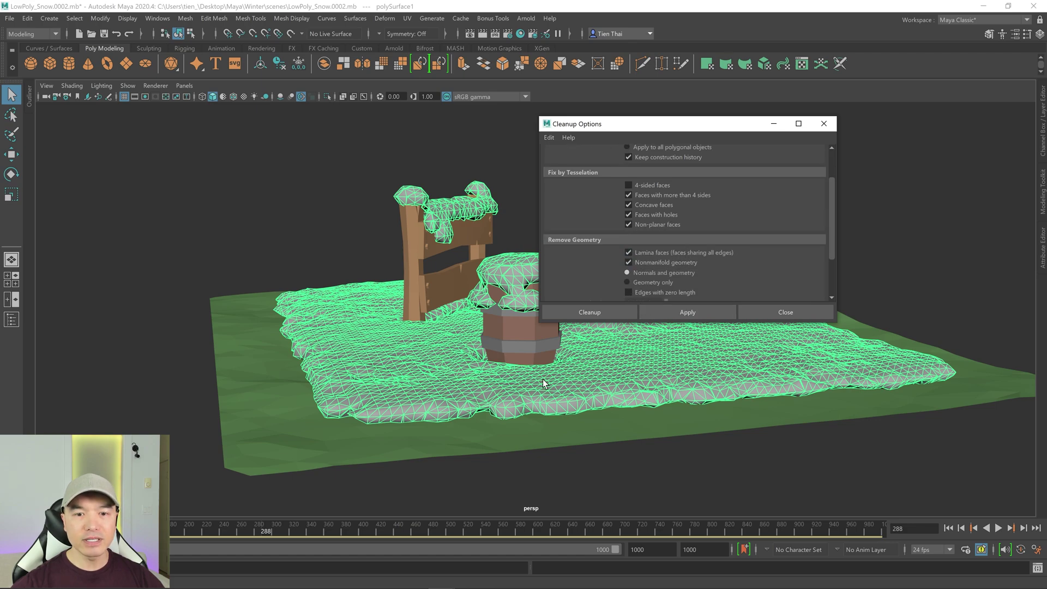
click(606, 317)
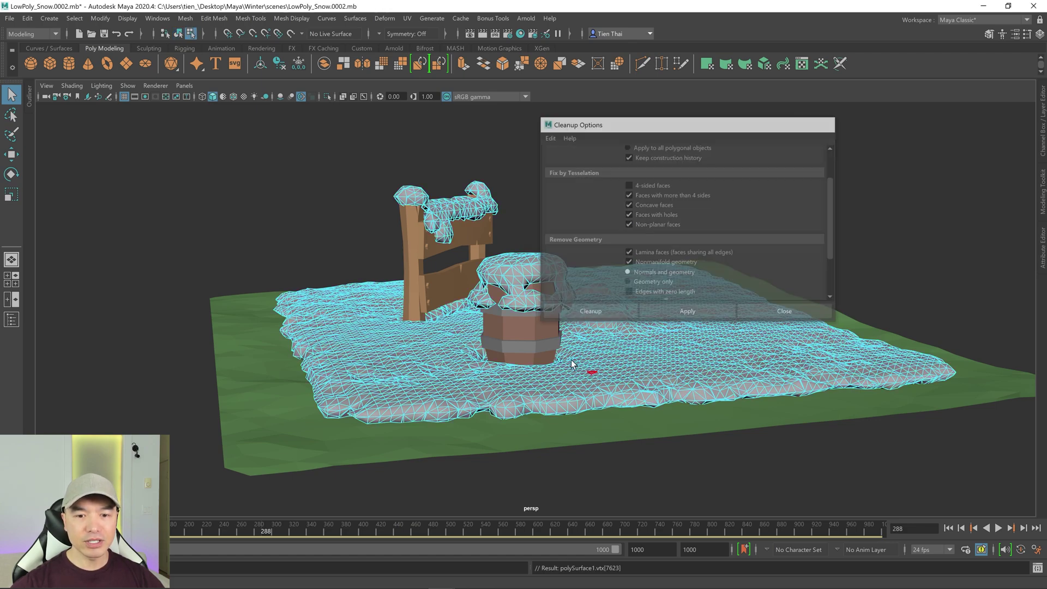
- Isolate the polySurface1 snow mesh, inspect it from several angles, and delete its history
right_drag(580, 260, 652, 204)
alt+drag(657, 329, 488, 135)
click(327, 97)
alt+drag(652, 349, 452, 179)
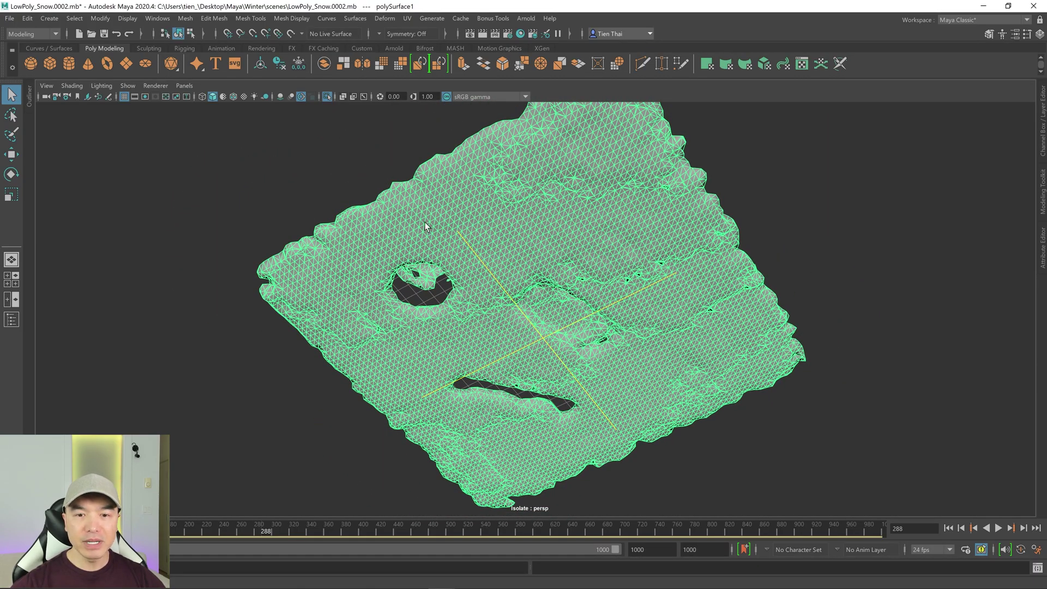
alt+drag(420, 241, 666, 345)
alt+drag(530, 370, 500, 362)
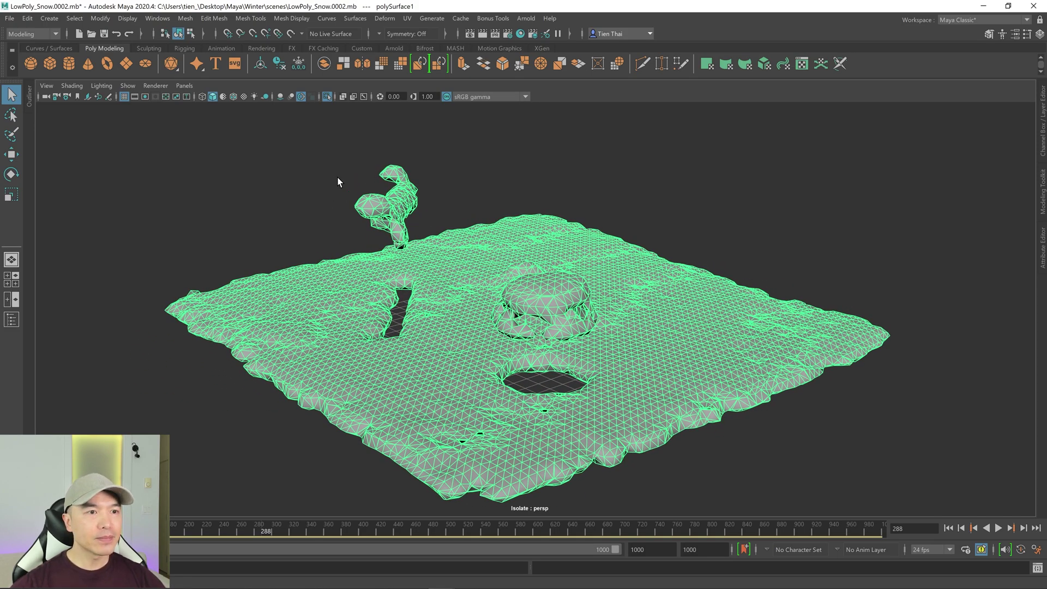
click(280, 63)
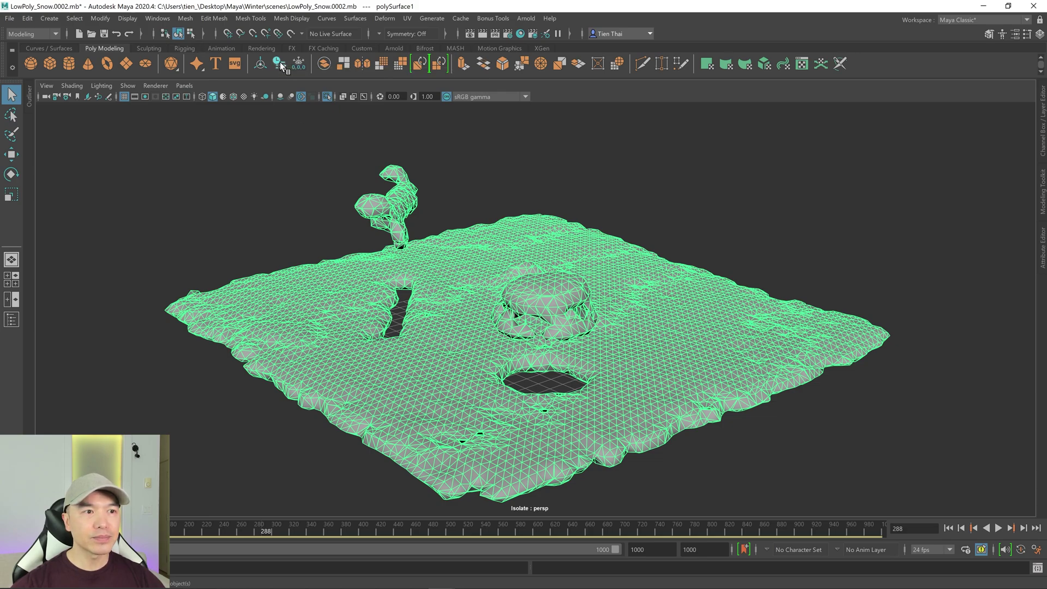
- Apply Mesh > Reduce to the snow mesh with polyReduce1 Percentage set to 75
click(185, 20)
click(210, 111)
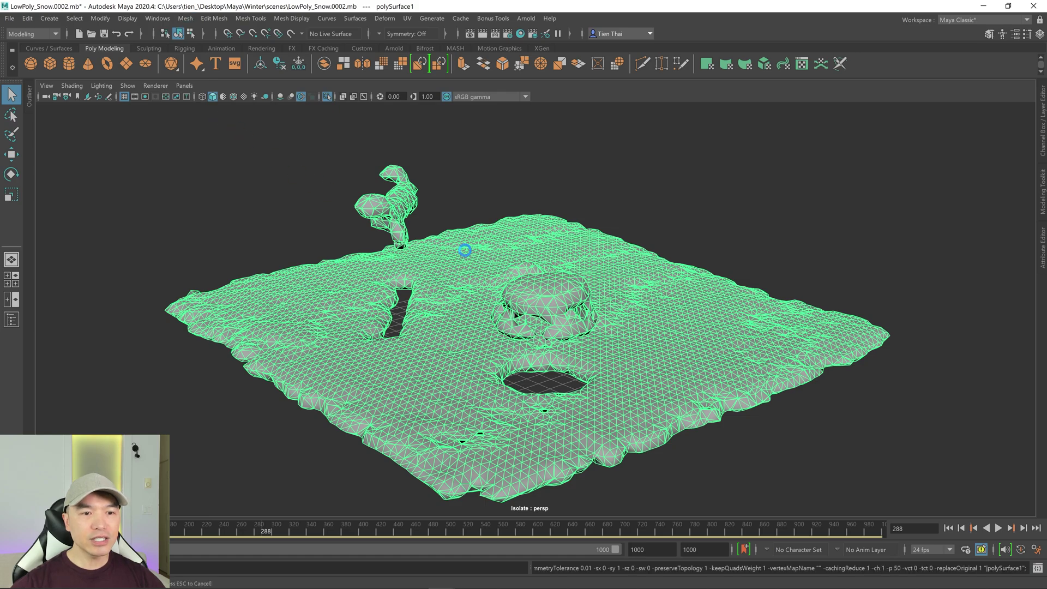
mouse_move(505, 270)
alt+mouse_down()
mouse_move(518, 278)
mouse_move(507, 273)
alt+mouse_up()
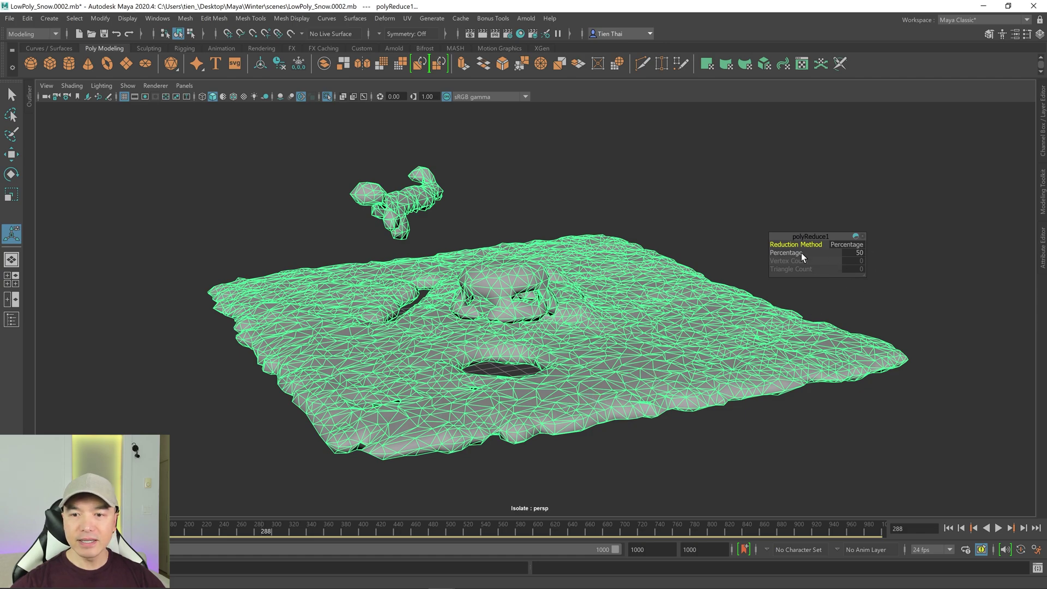
drag(799, 252, 842, 249)
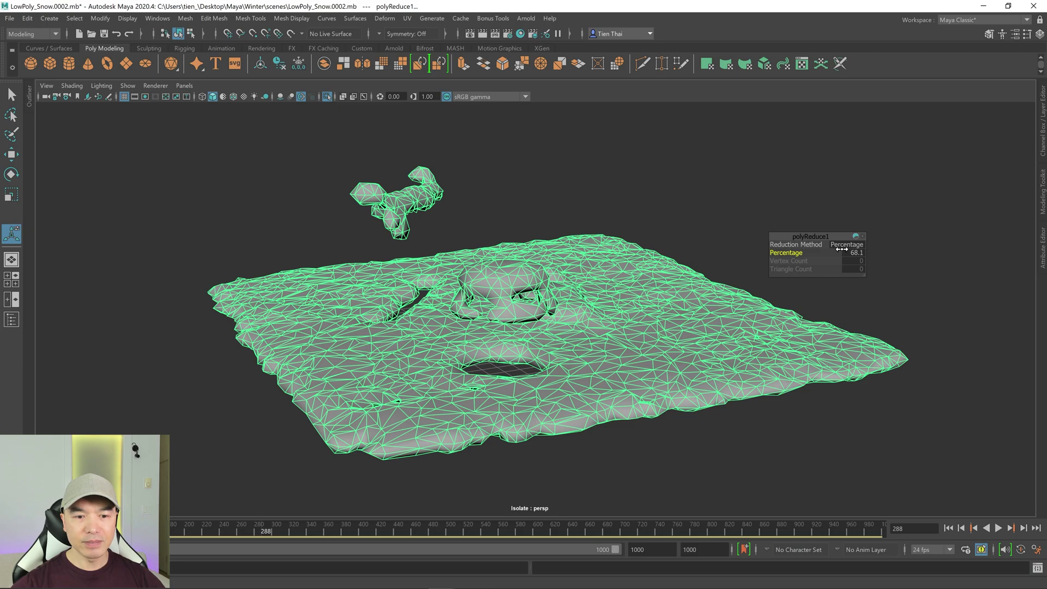
click(857, 253)
text(75)
key(Return)
alt+drag(772, 313, 582, 343)
key(q)
right_drag(556, 279, 646, 268)
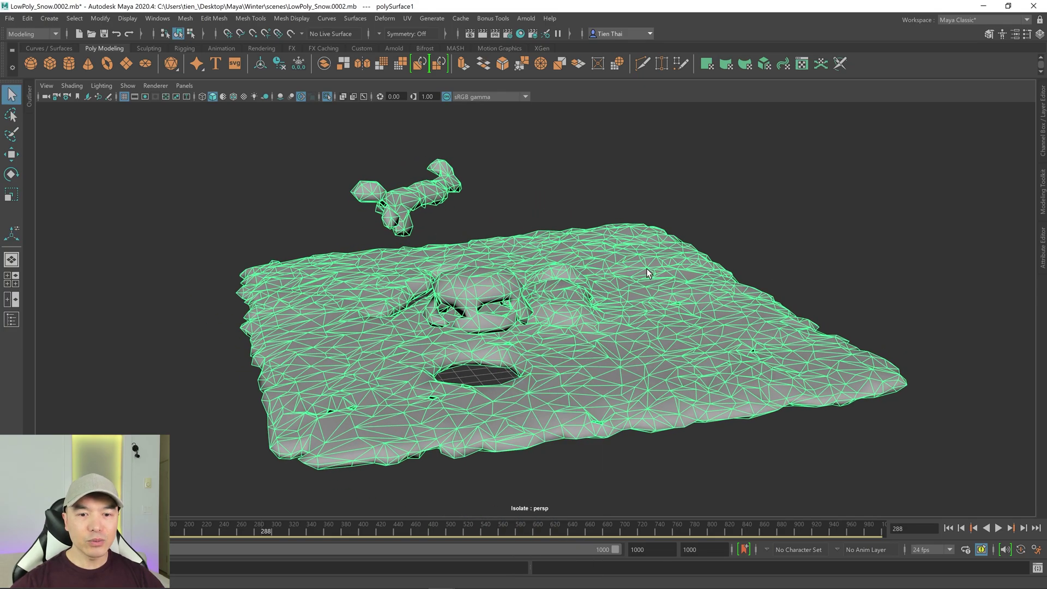
- Turn off Isolate Select, deselect the snow mesh, and orbit to view barrel and fence
click(328, 96)
click(628, 200)
mouse_move(628, 200)
alt+mouse_down()
mouse_move(676, 202)
mouse_move(629, 197)
alt+mouse_up()
alt+drag(522, 353, 372, 247)
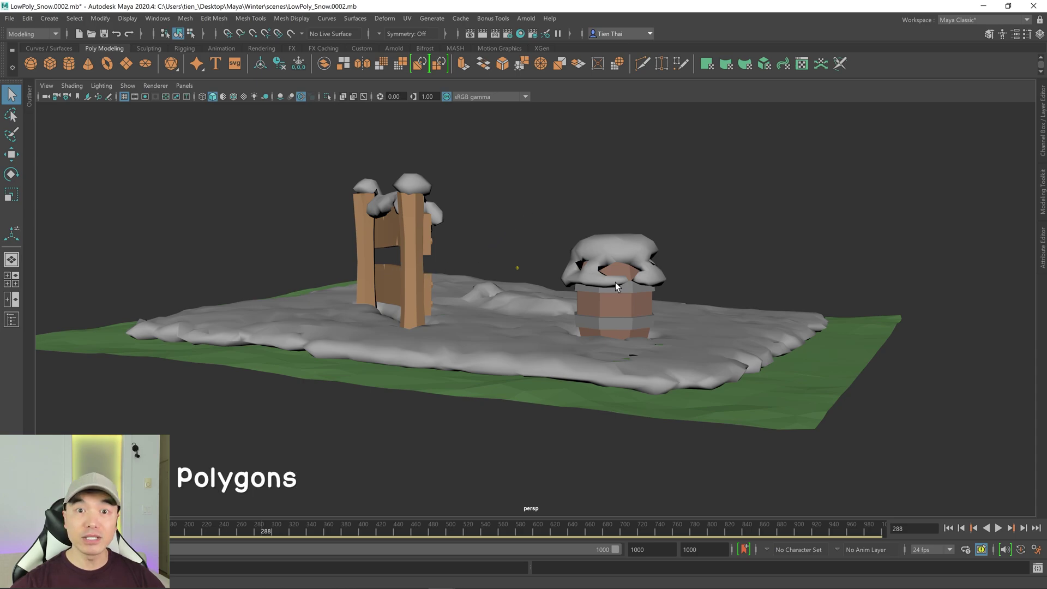
alt+drag(615, 283, 646, 294)
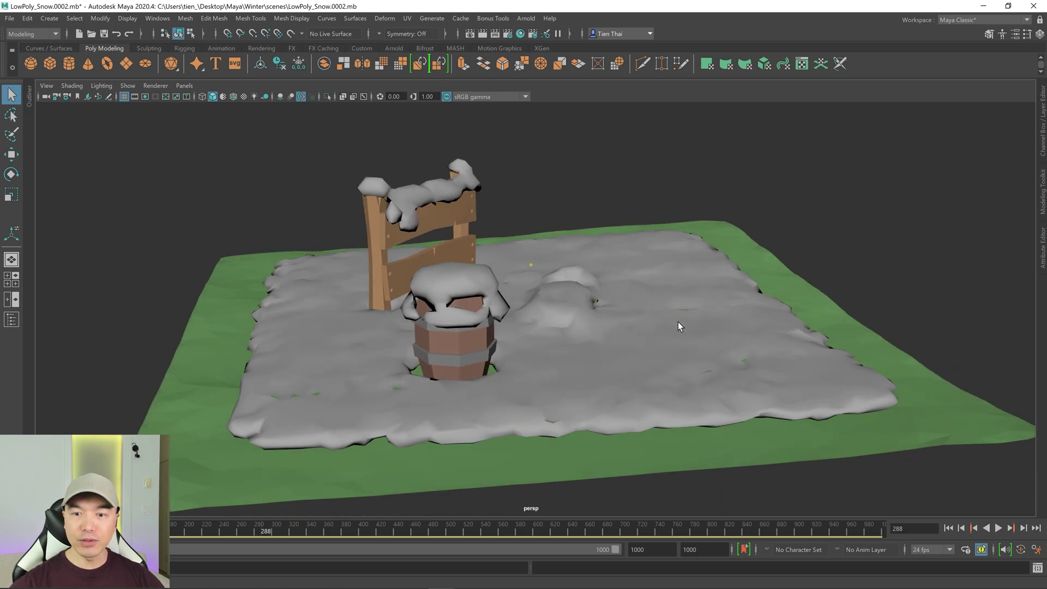
alt+drag(630, 360, 598, 357)
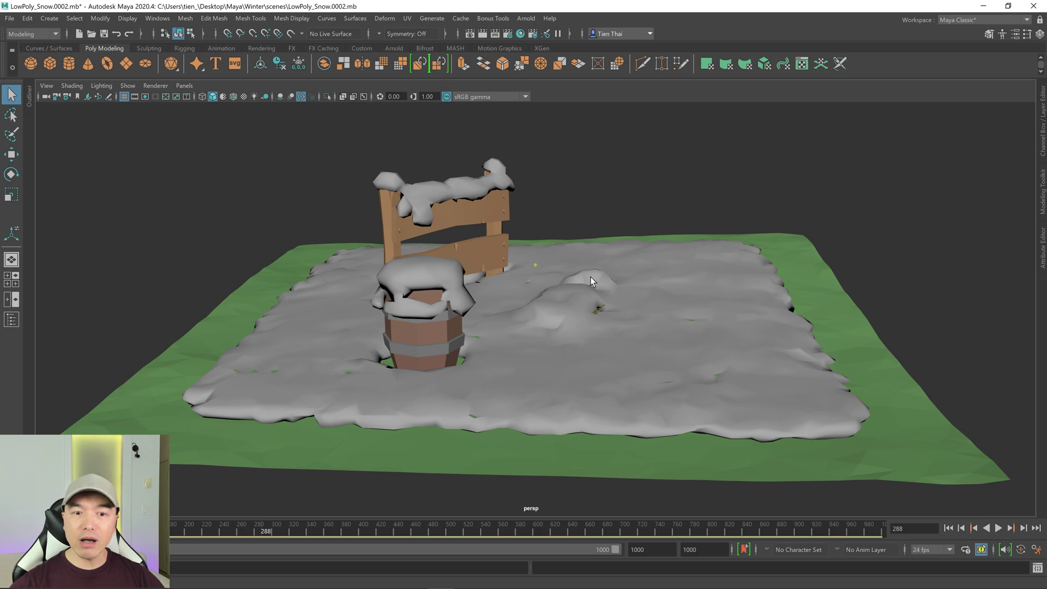
alt+drag(638, 327, 649, 330)
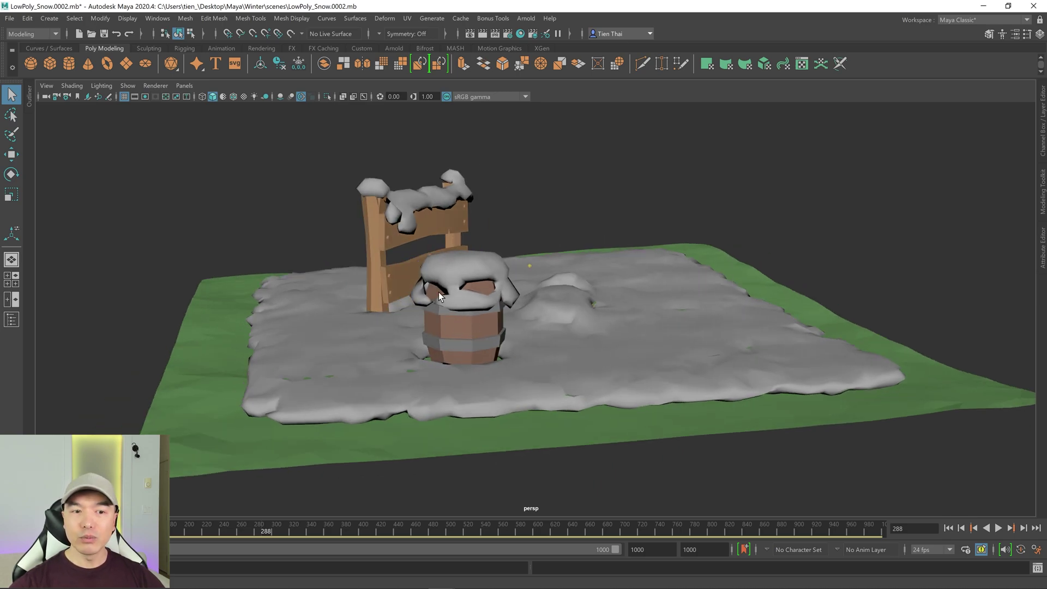
- Apply Harden Edge to the snow mesh, then deselect it and inspect the faceted snow around the fence and barrel
click(666, 306)
click(294, 18)
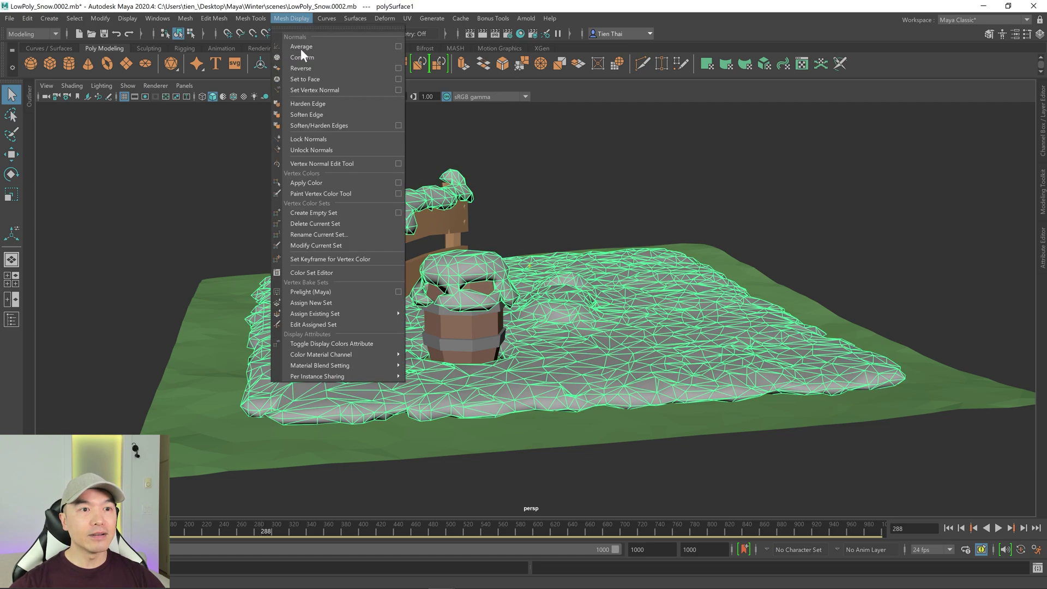
click(326, 104)
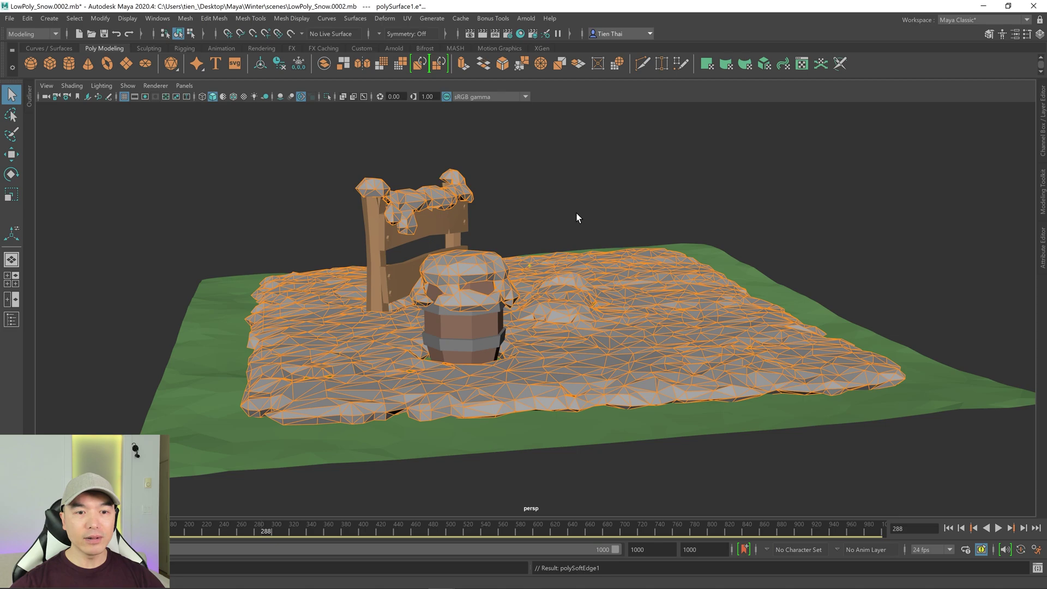
click(609, 224)
alt+drag(609, 223, 581, 231)
alt+drag(619, 272, 616, 293)
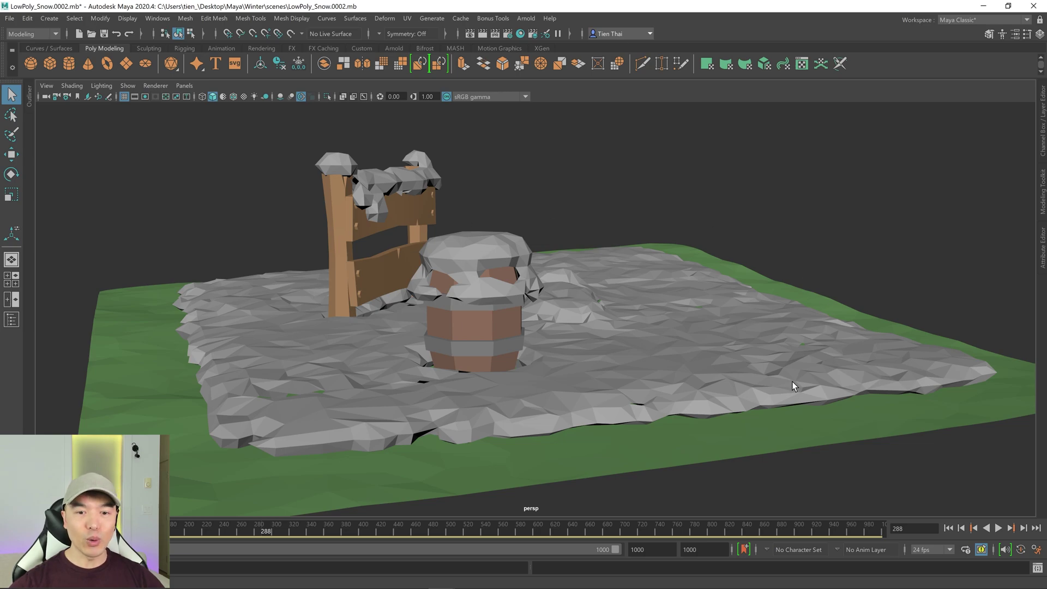
alt+drag(766, 377, 738, 377)
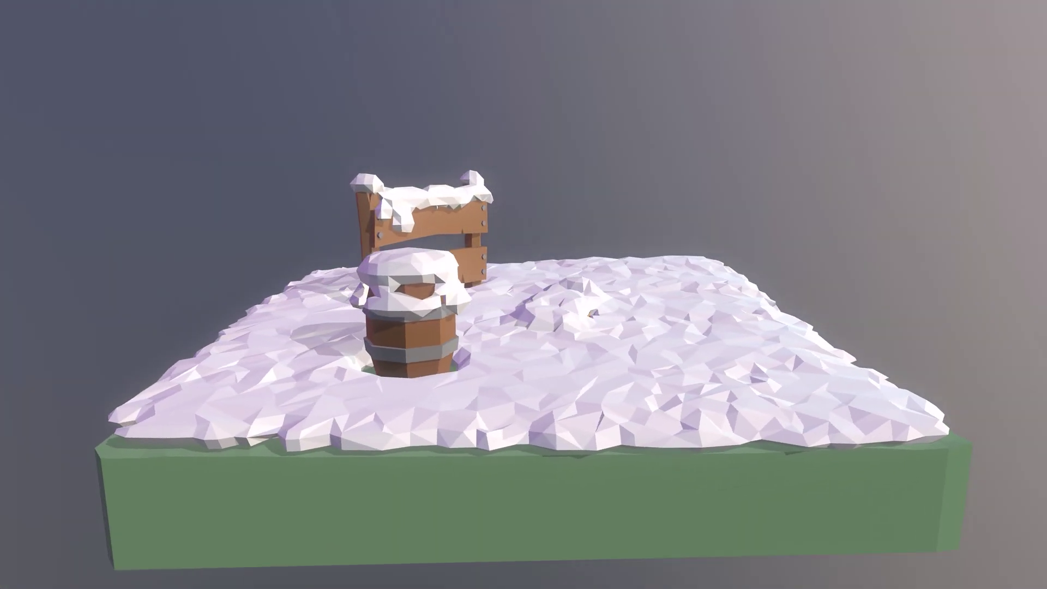